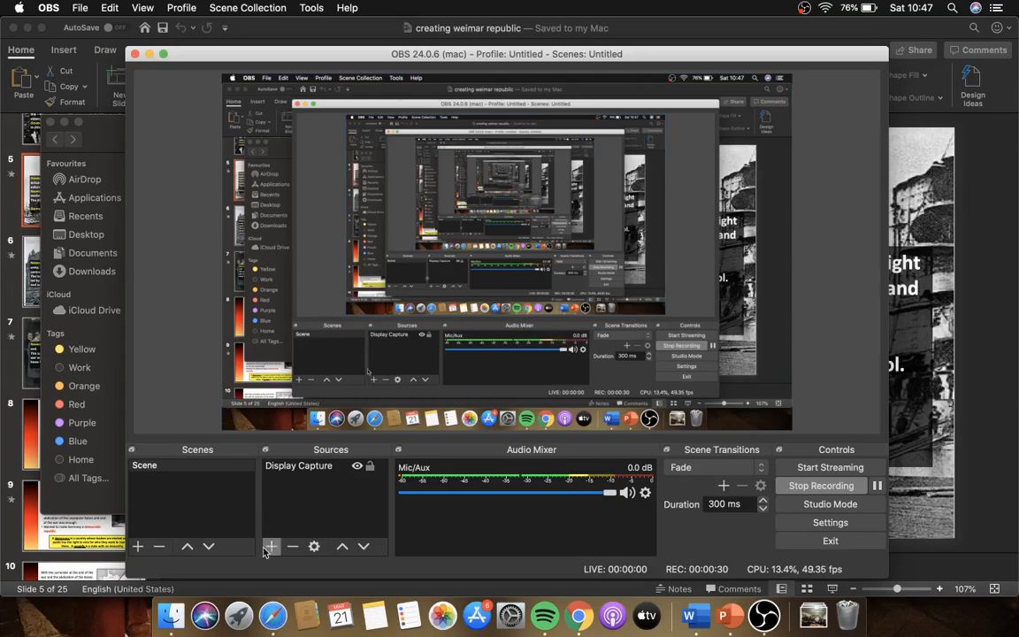
Step: Switch to Safari to look over the OBS Studio home page on obsproject.com, and return to OBS
{"action": "left_click", "coordinate": [273, 616]}
{"action": "left_click", "coordinate": [698, 49]}
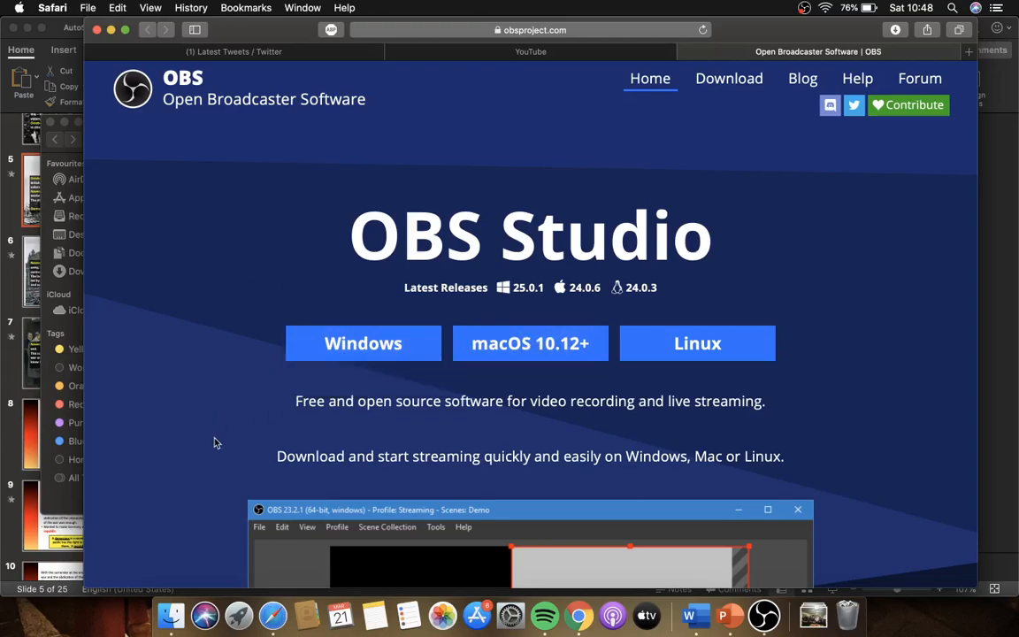
{"action": "scroll", "coordinate": [214, 443], "scroll_direction": "down", "scroll_amount": 6}
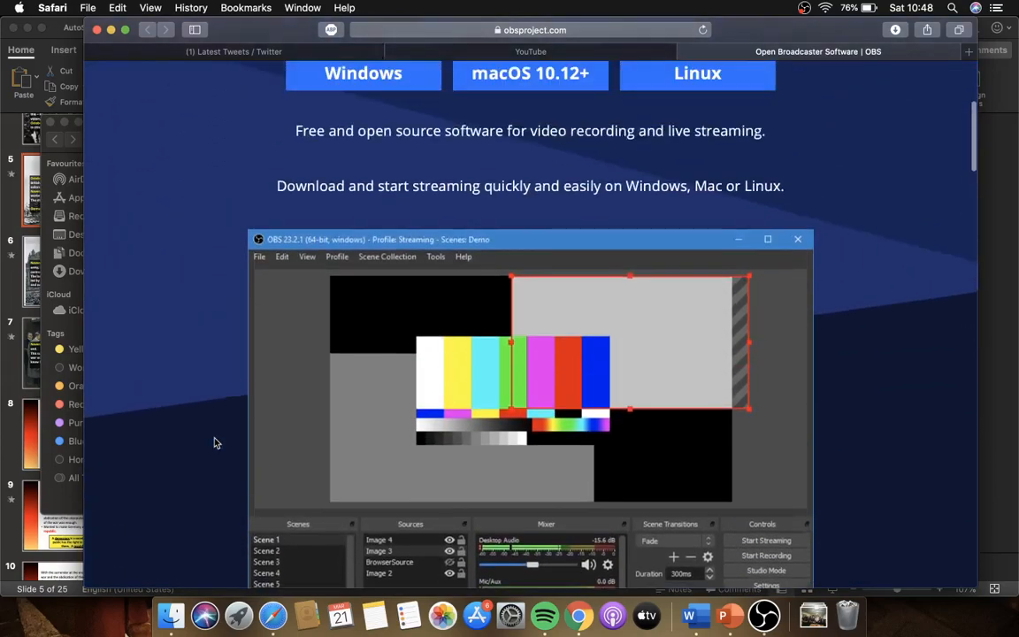
{"action": "scroll", "coordinate": [214, 443], "scroll_direction": "down", "scroll_amount": 10}
{"action": "scroll", "coordinate": [214, 443], "scroll_direction": "up", "scroll_amount": 15}
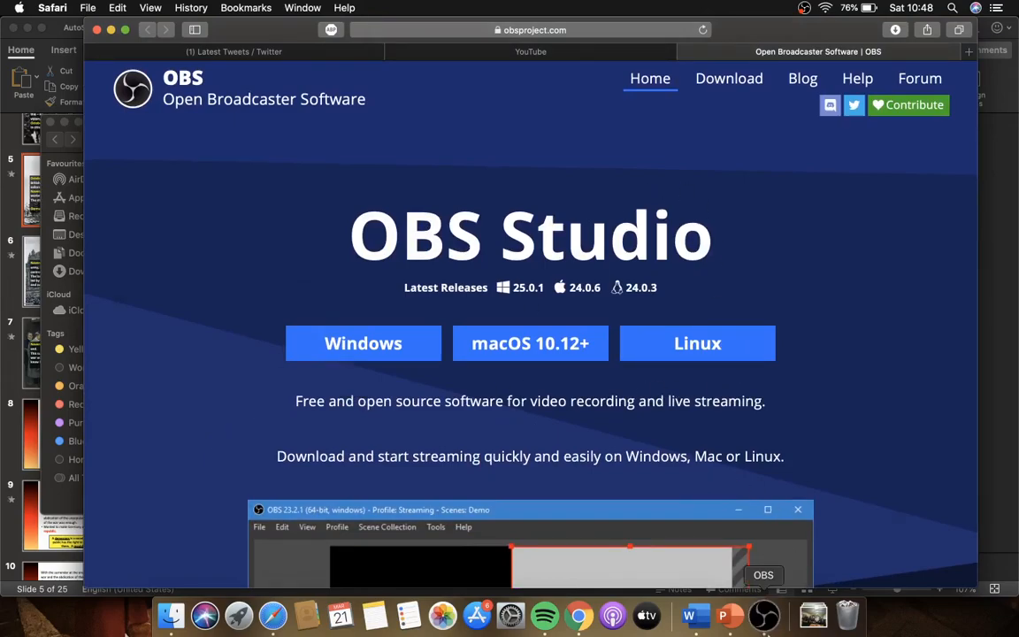
{"action": "left_click", "coordinate": [765, 615]}
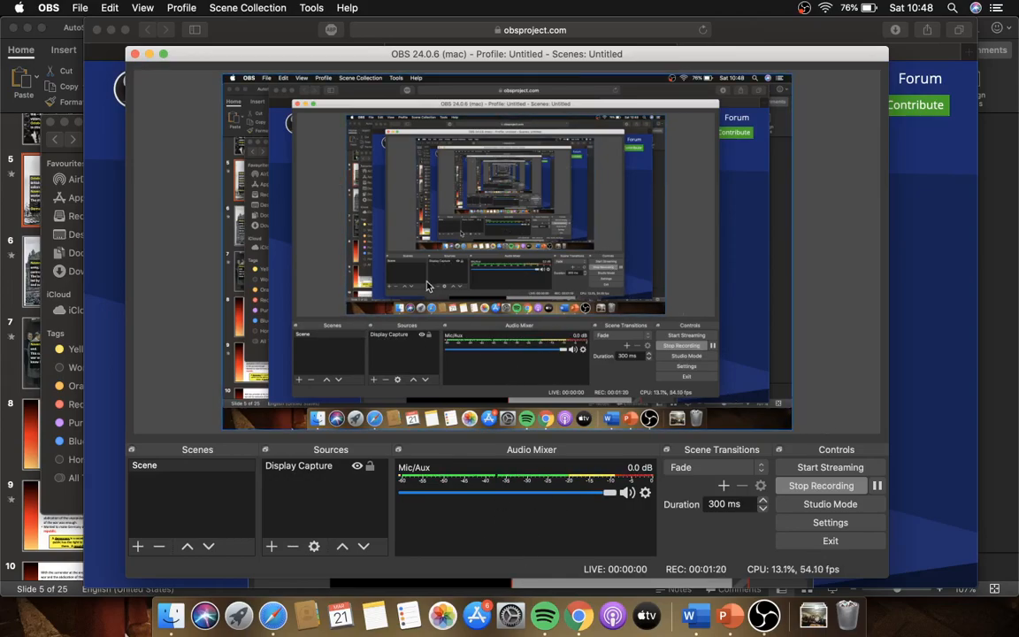
Step: Check in System Preferences that OBS is allowed under the Screen Recording privacy settings, and close the window
{"action": "left_click", "coordinate": [510, 614]}
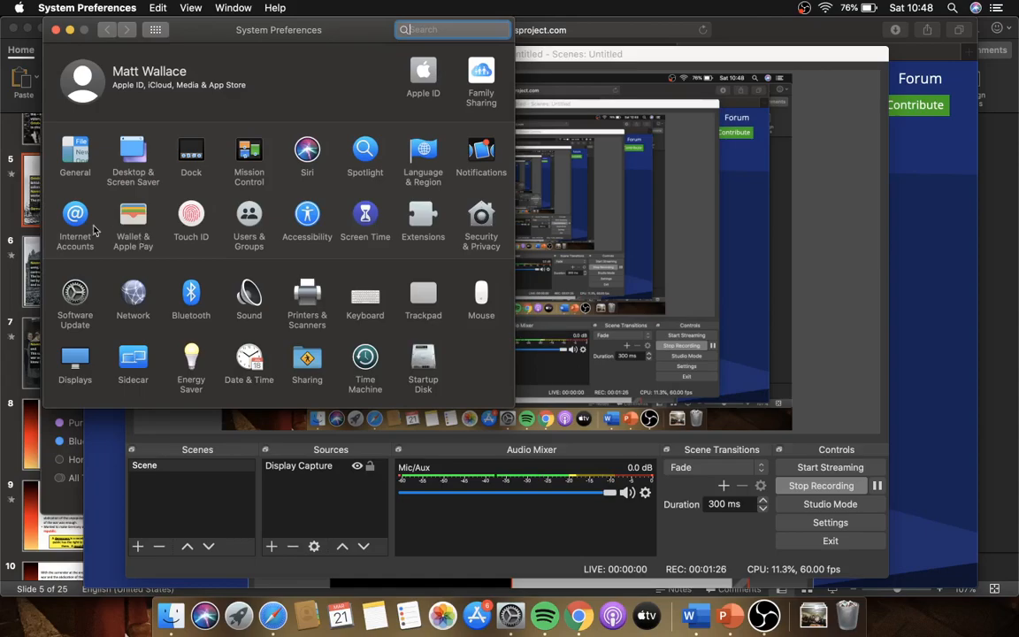
{"action": "left_click", "coordinate": [496, 208]}
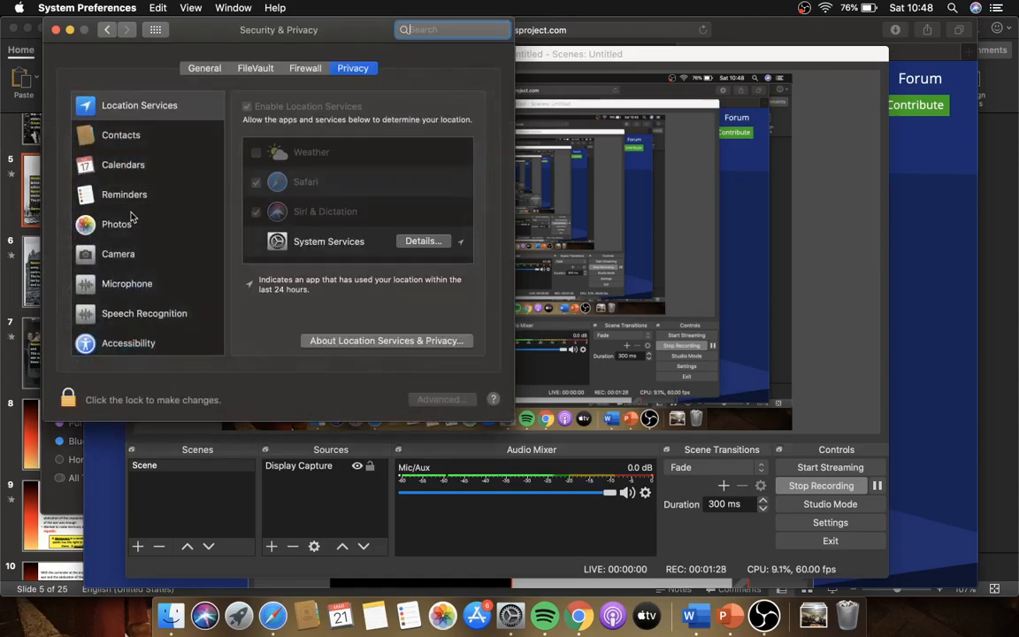
{"action": "scroll", "coordinate": [130, 215], "scroll_direction": "down", "scroll_amount": 2}
{"action": "scroll", "coordinate": [131, 215], "scroll_direction": "down", "scroll_amount": 5}
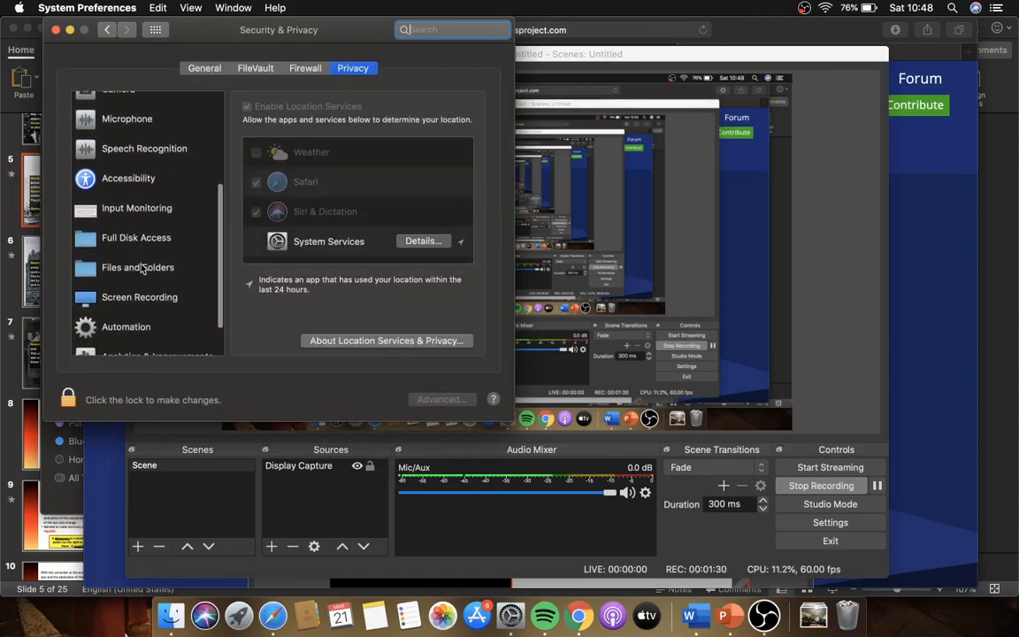
{"action": "left_click", "coordinate": [141, 268]}
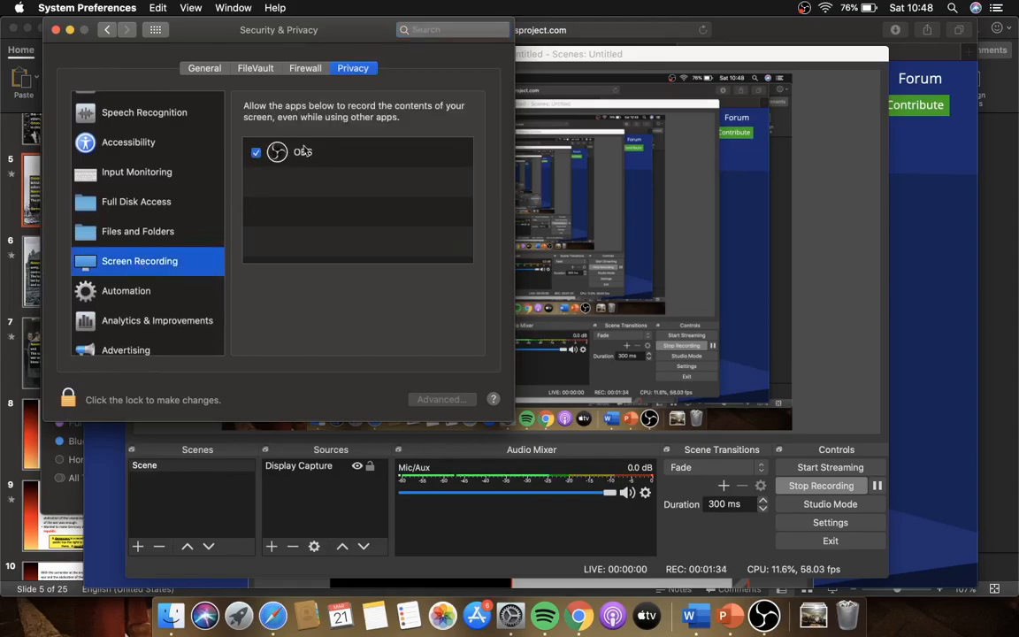
{"action": "left_click", "coordinate": [55, 29]}
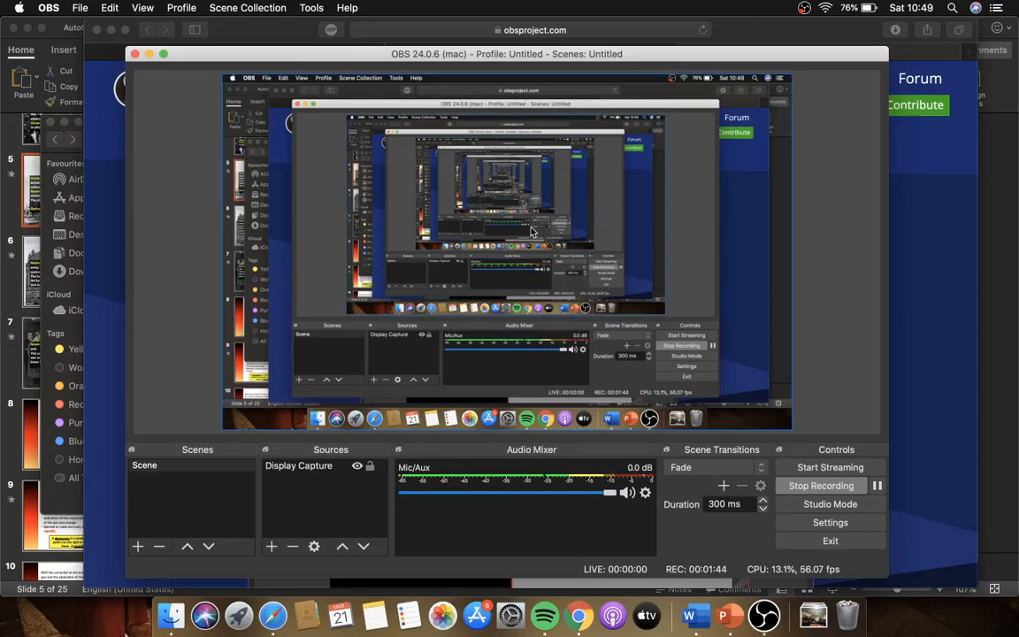
Step: Review the recording path and format in the OBS Output settings, and close the settings
{"action": "left_click", "coordinate": [48, 8]}
{"action": "left_click", "coordinate": [78, 46]}
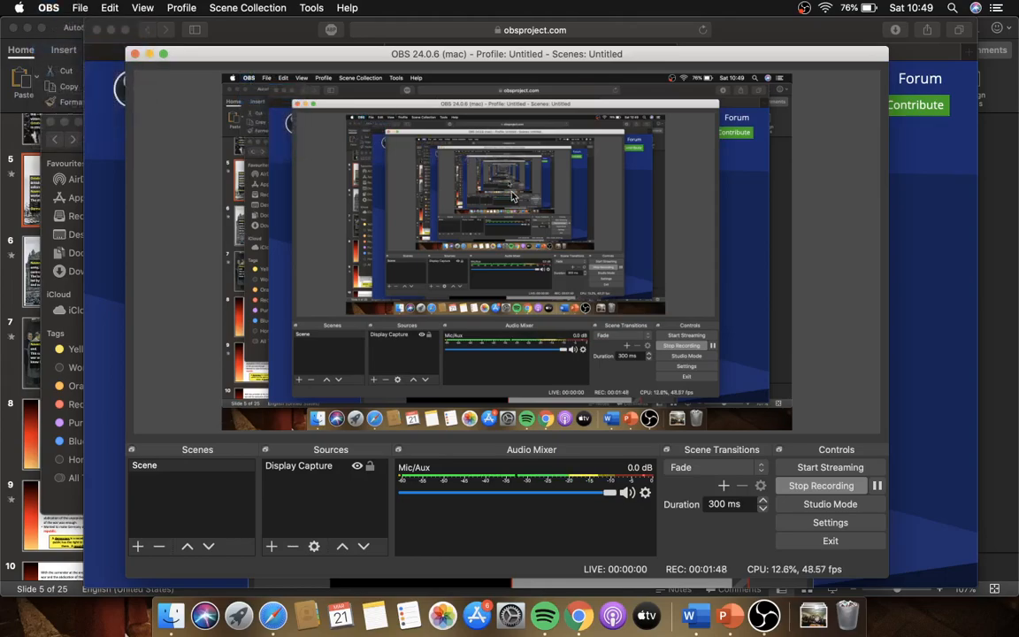
{"action": "left_click", "coordinate": [198, 136]}
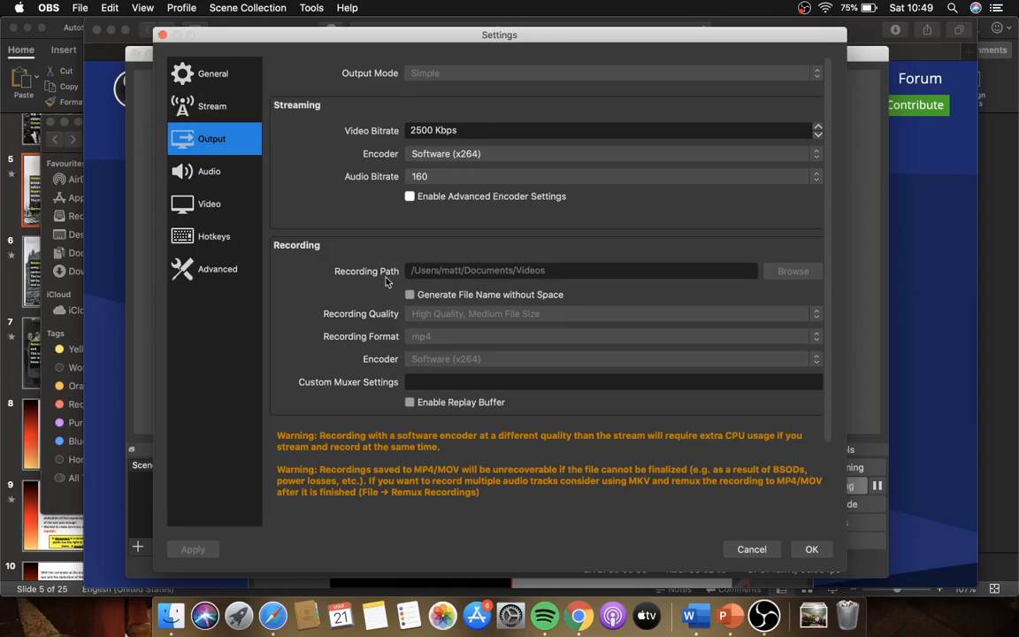
{"action": "left_click", "coordinate": [162, 34]}
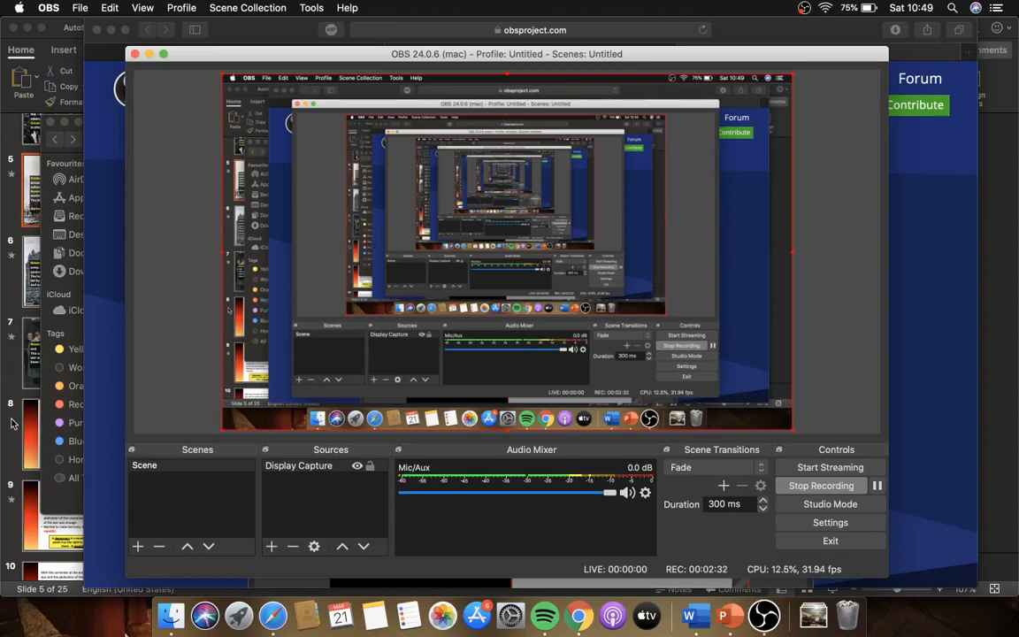
Step: Switch to the "creating weimar republic" presentation and start the slide show from slide 5, revealing its text
{"action": "left_click", "coordinate": [13, 382]}
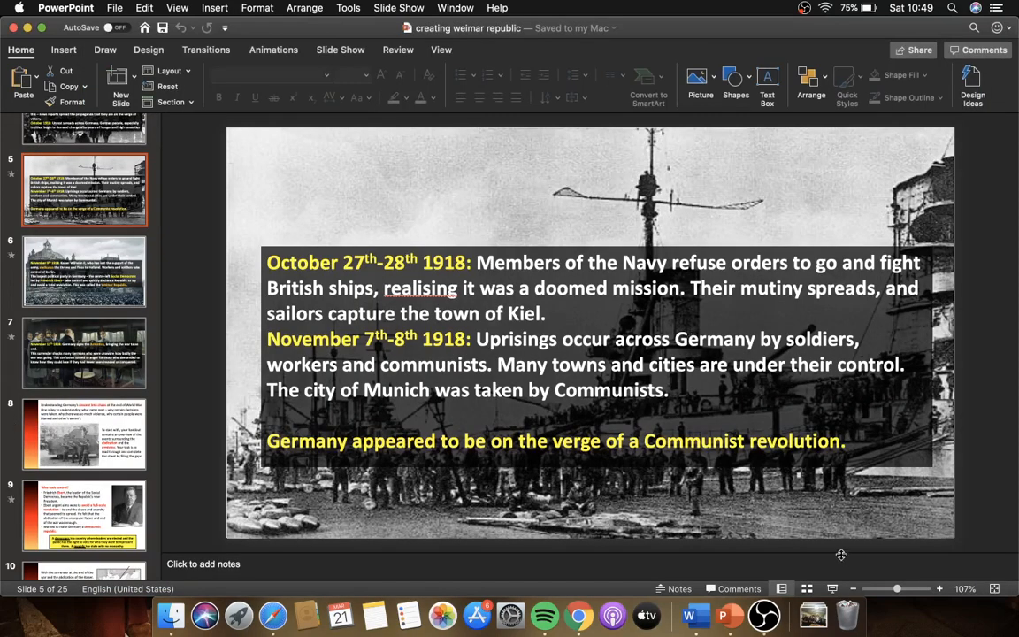
{"action": "left_click", "coordinate": [831, 590]}
{"action": "left_click", "coordinate": [832, 592]}
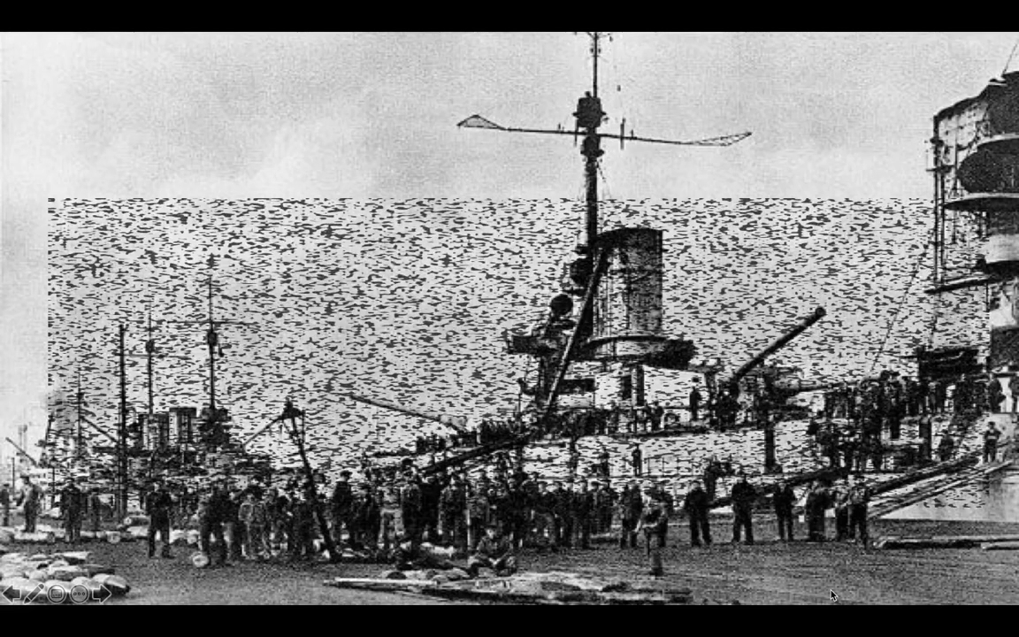
{"action": "left_click", "coordinate": [831, 592]}
{"action": "left_click", "coordinate": [832, 592]}
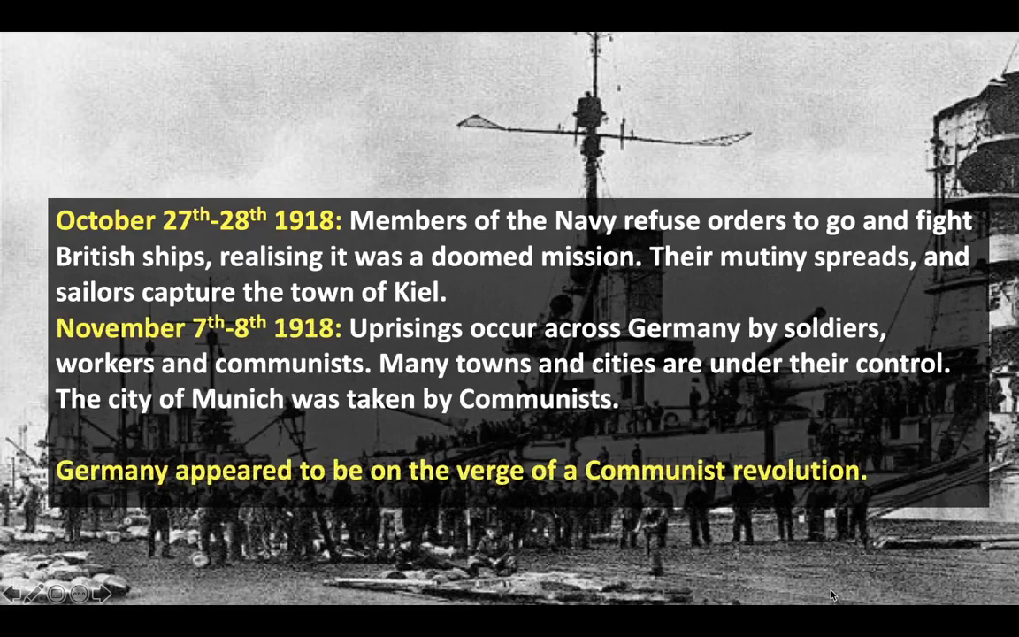
Step: Advance the slide show from slide 5 to the Weimar constitution diagram on slide 11, and end the show
{"action": "left_click", "coordinate": [832, 595]}
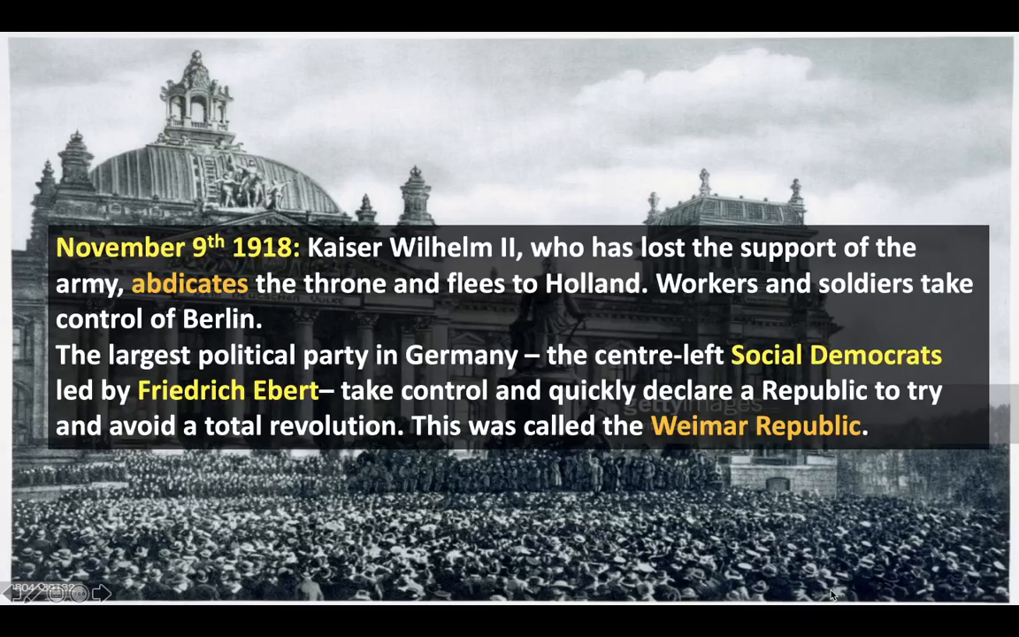
{"action": "left_click", "coordinate": [831, 596]}
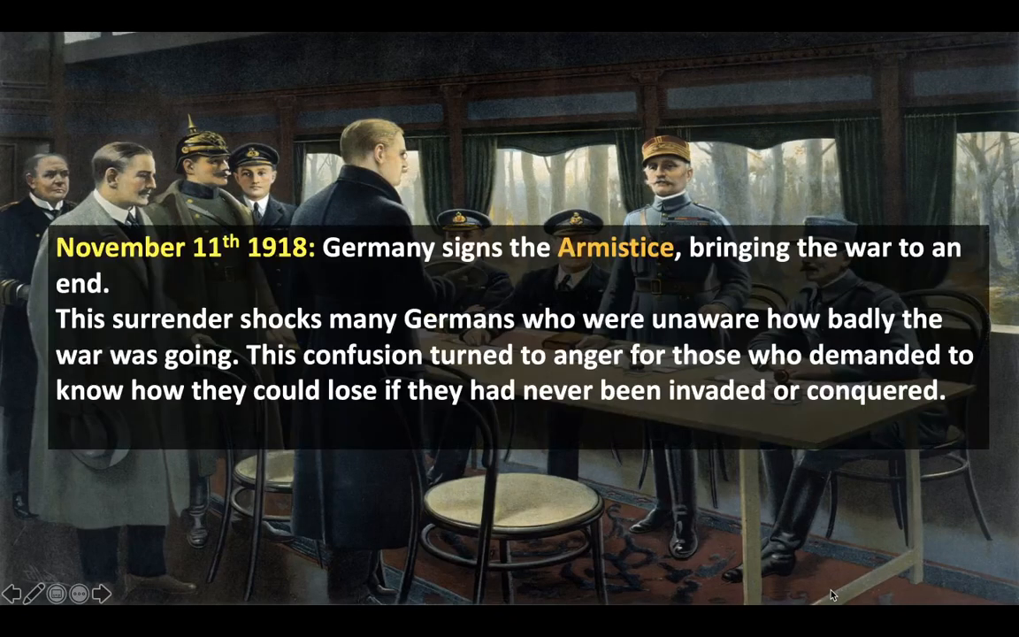
{"action": "left_click", "coordinate": [832, 595]}
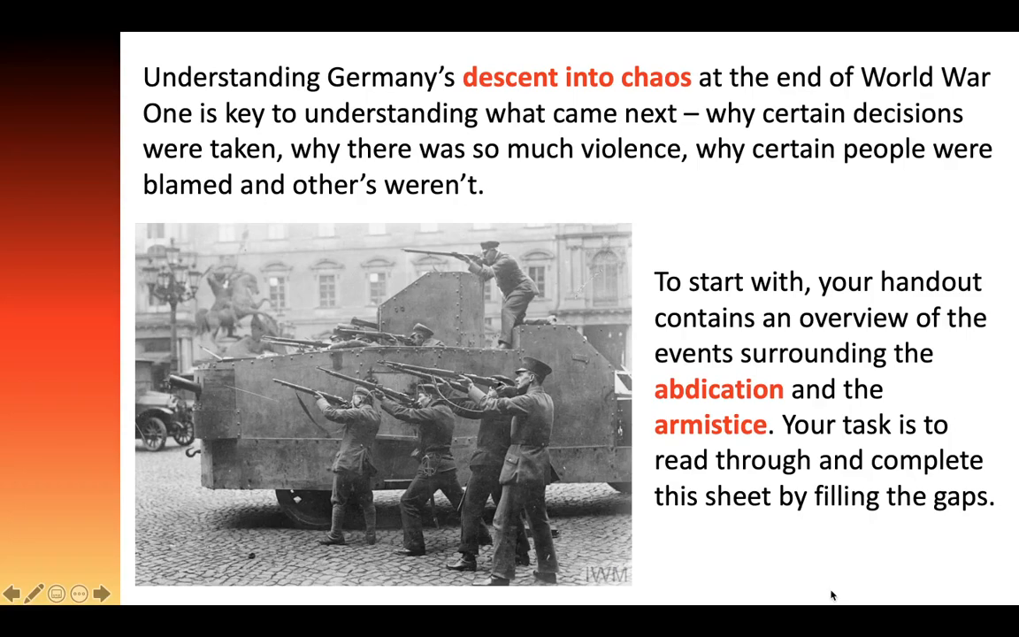
{"action": "left_click", "coordinate": [832, 595]}
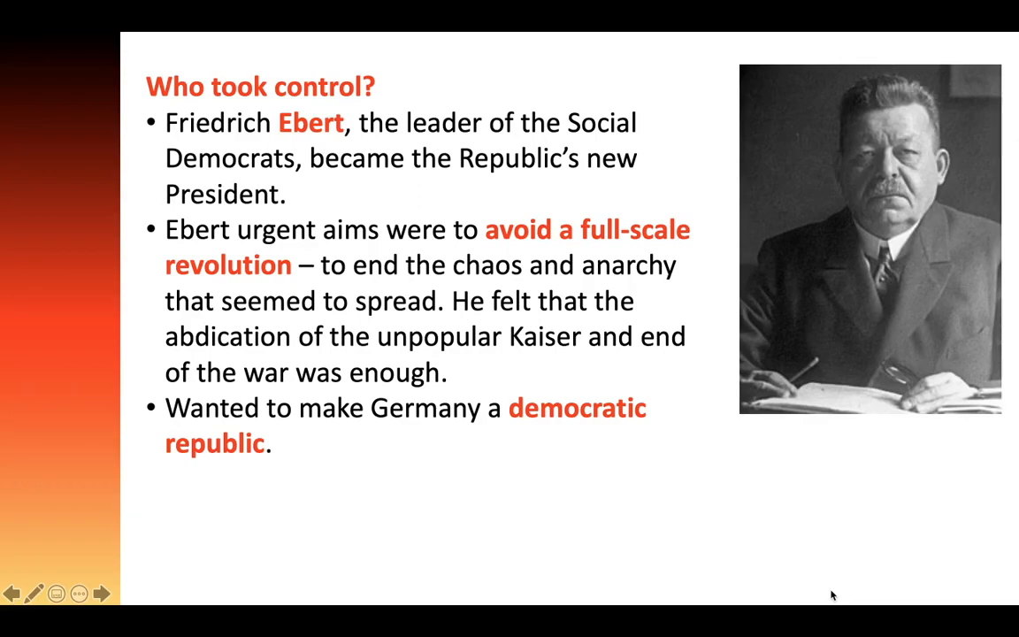
{"action": "left_click", "coordinate": [832, 595]}
{"action": "left_click", "coordinate": [832, 595]}
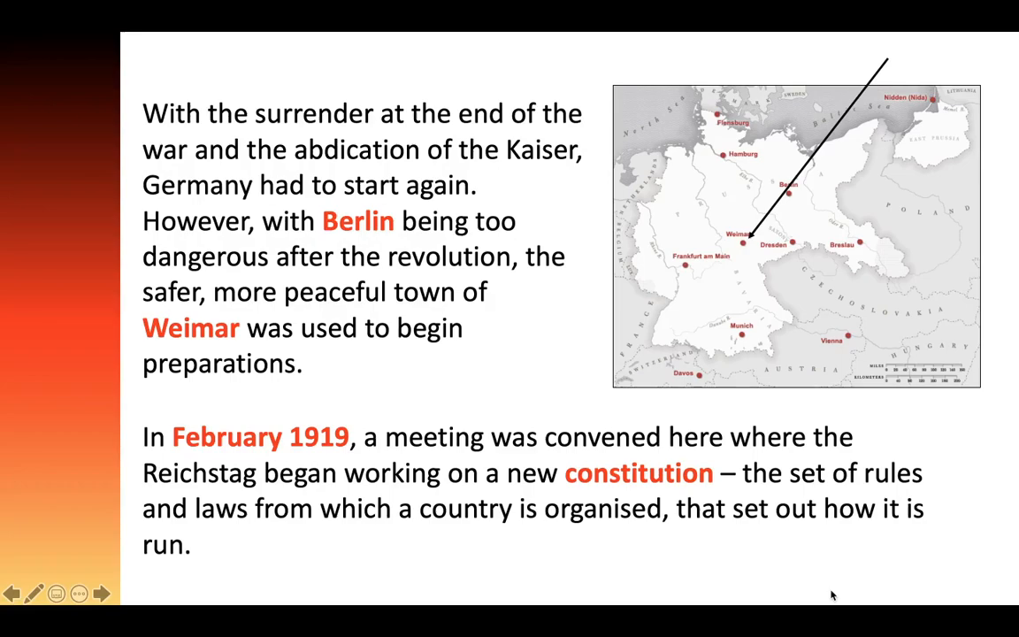
{"action": "left_click", "coordinate": [832, 596]}
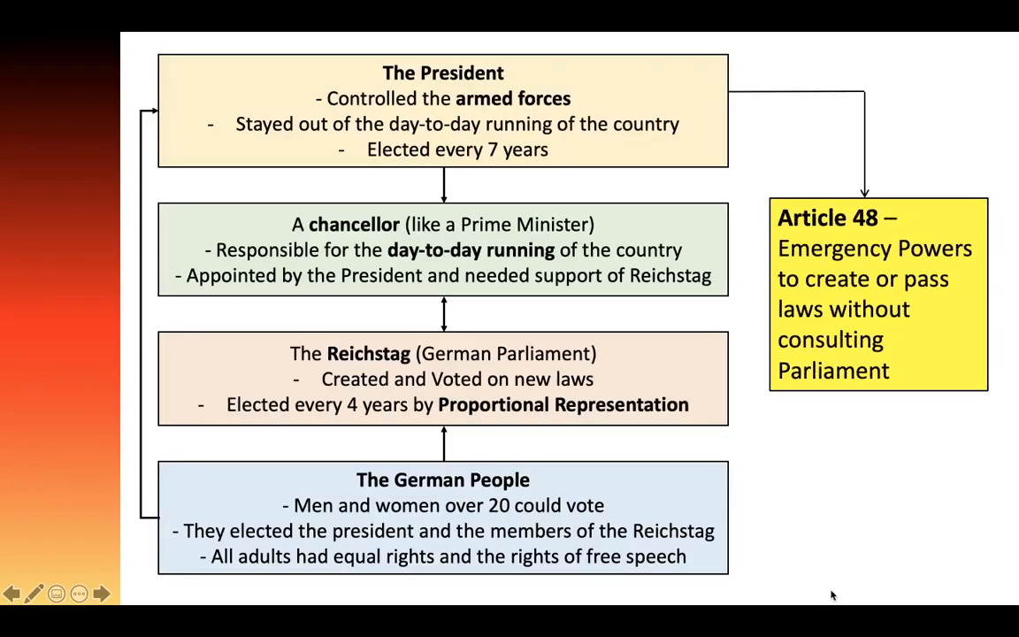
{"action": "key", "text": "Escape"}
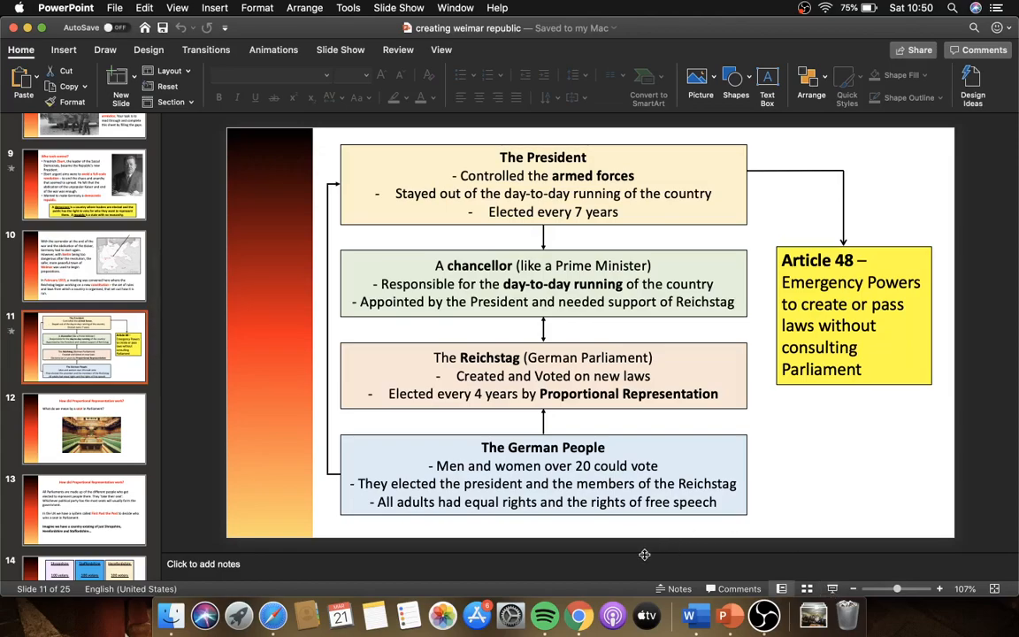
Step: Switch to Chrome and play "The French Revolution - OverSimplified (Part 2)" on YouTube in full screen
{"action": "left_click", "coordinate": [579, 615]}
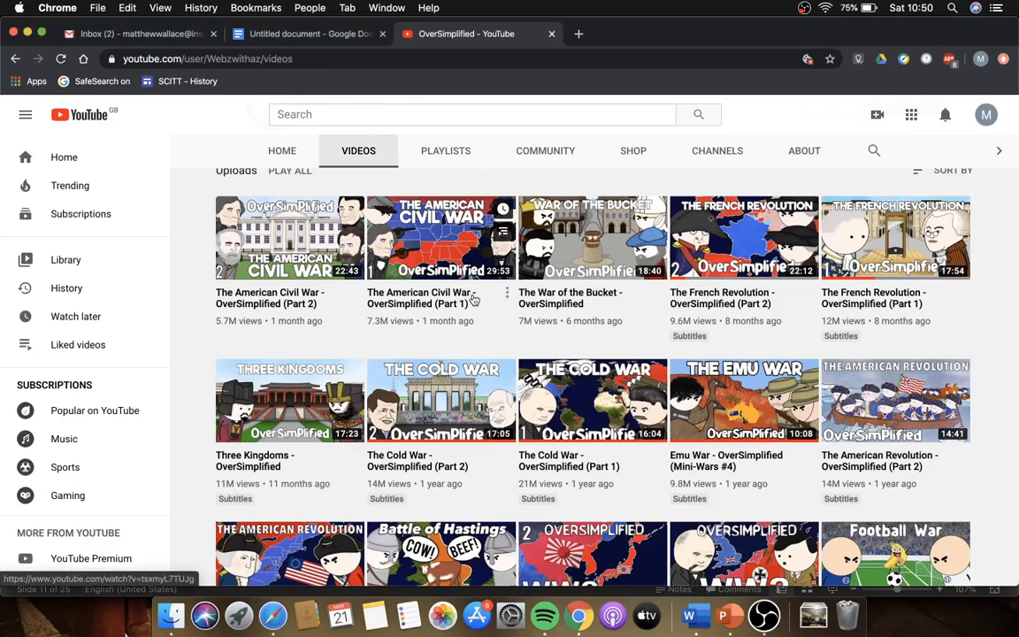
{"action": "left_click", "coordinate": [745, 301]}
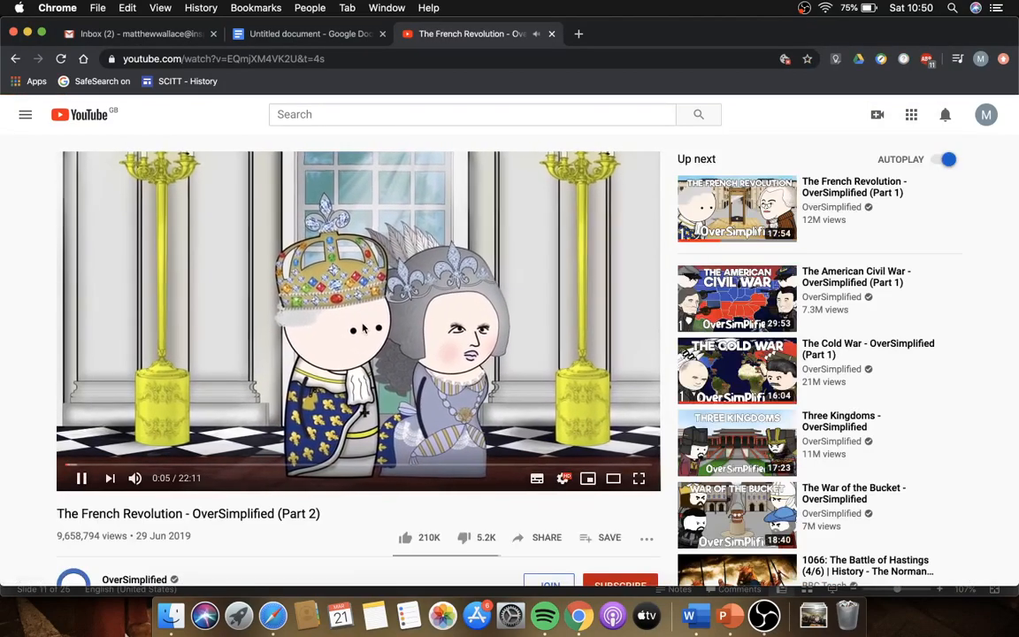
{"action": "left_click", "coordinate": [363, 328]}
{"action": "left_click", "coordinate": [177, 418]}
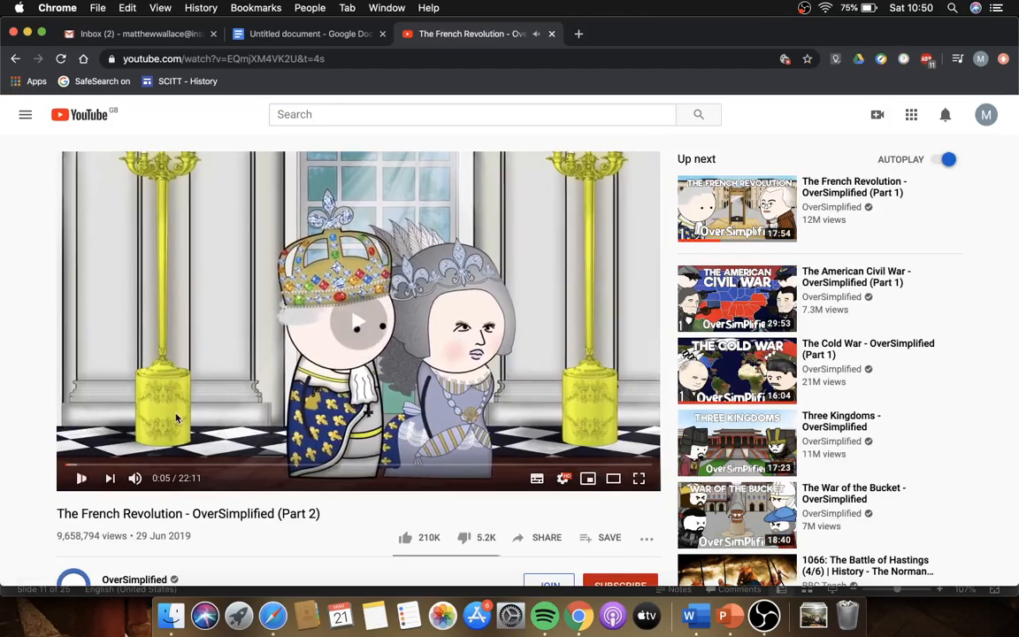
{"action": "left_click", "coordinate": [638, 477]}
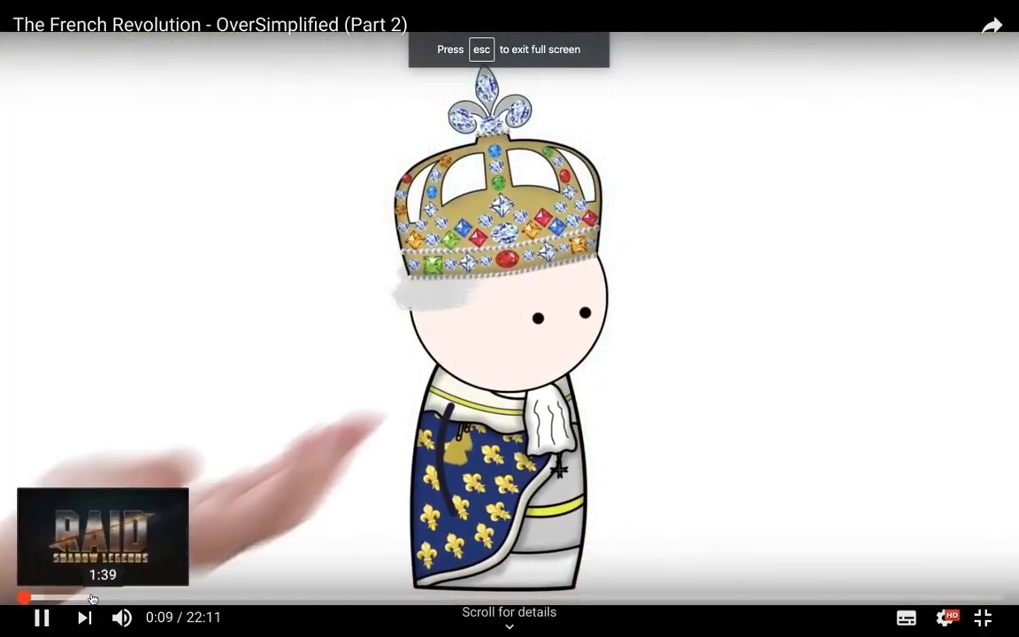
Step: Skip the video ahead to the new constitution drawing, pause it at 2:51 and leave full screen
{"action": "left_click", "coordinate": [92, 600]}
{"action": "left_click", "coordinate": [139, 599]}
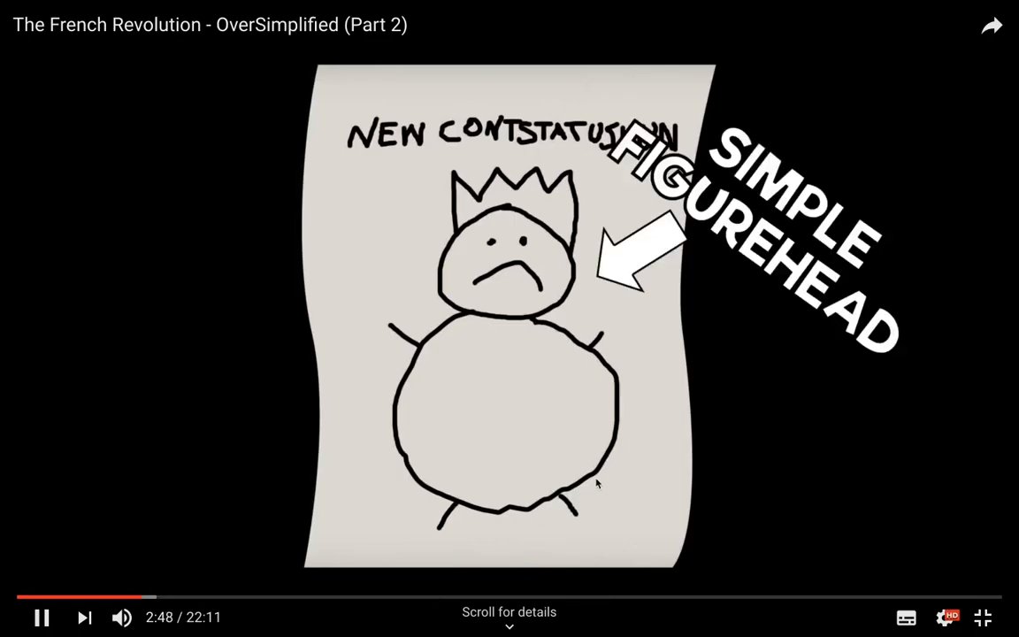
{"action": "left_click", "coordinate": [461, 504]}
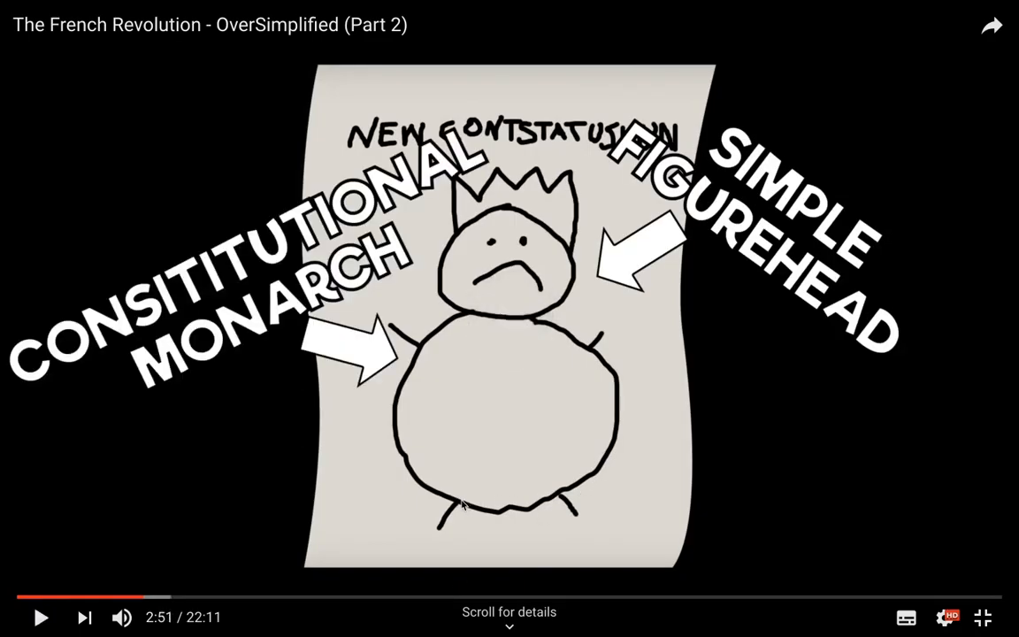
{"action": "key", "text": "Escape"}
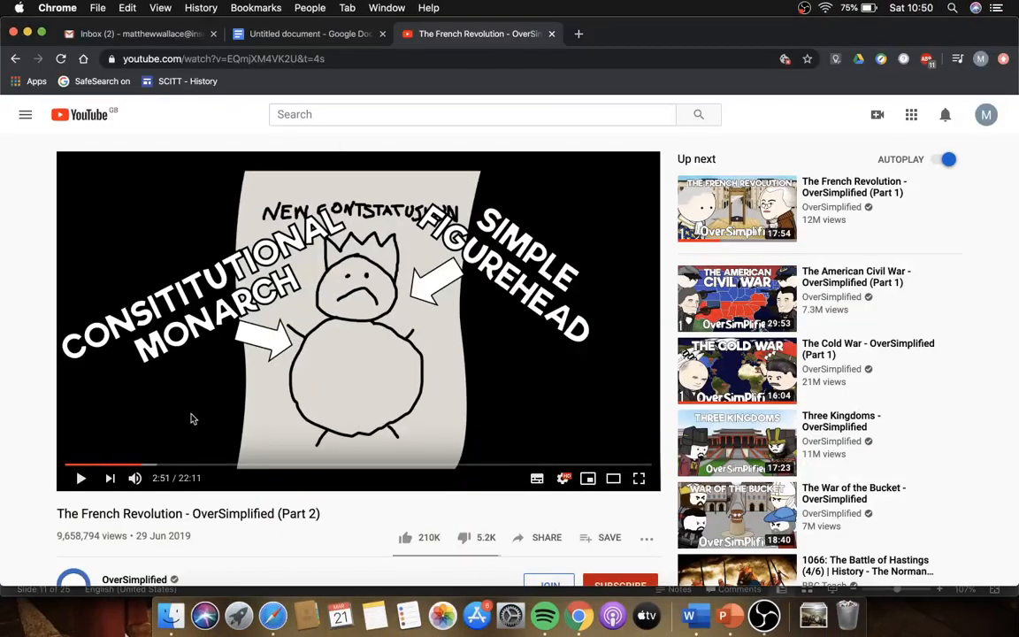
Step: Bring up the untitled Google Docs document with the sample notes
{"action": "left_click", "coordinate": [309, 36]}
{"action": "left_click", "coordinate": [471, 477]}
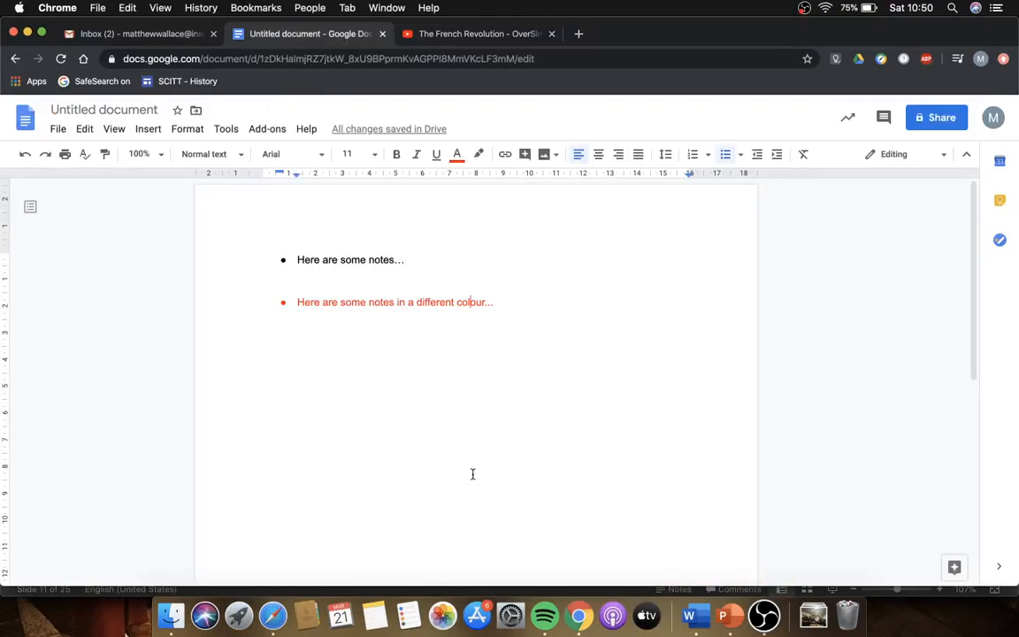
Step: Switch to PowerPoint, present slide 11 up to its Article 48 text, end the show and return to OBS
{"action": "left_click", "coordinate": [723, 616]}
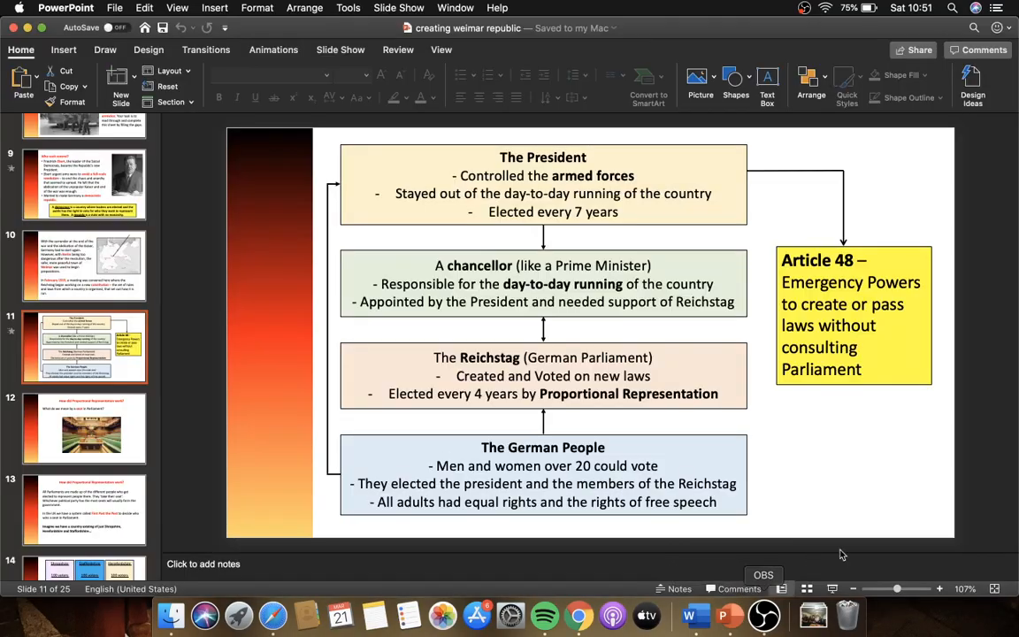
{"action": "left_click", "coordinate": [832, 588]}
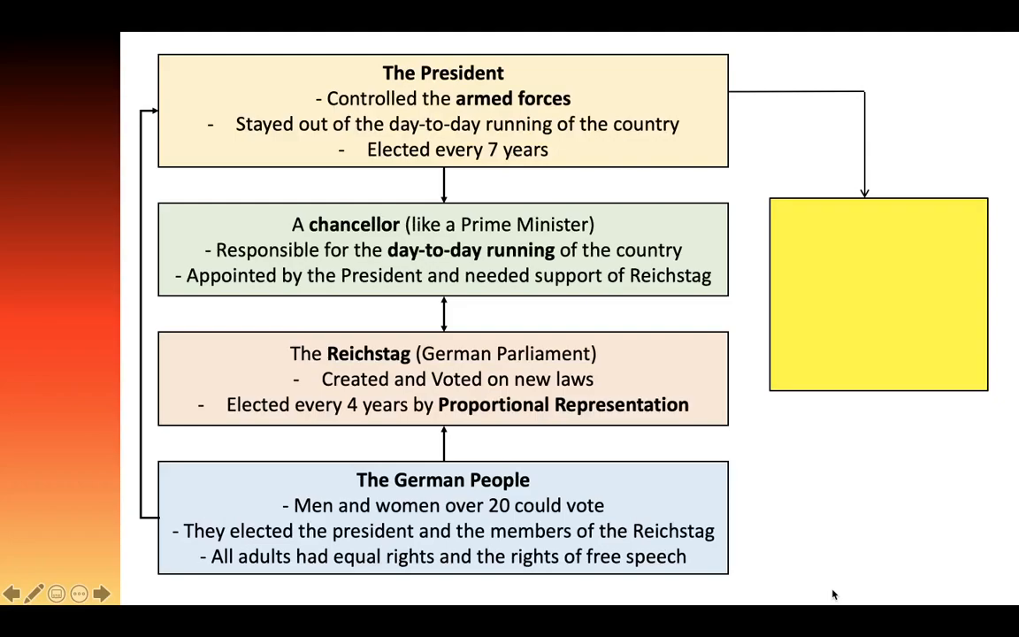
{"action": "left_click", "coordinate": [832, 595]}
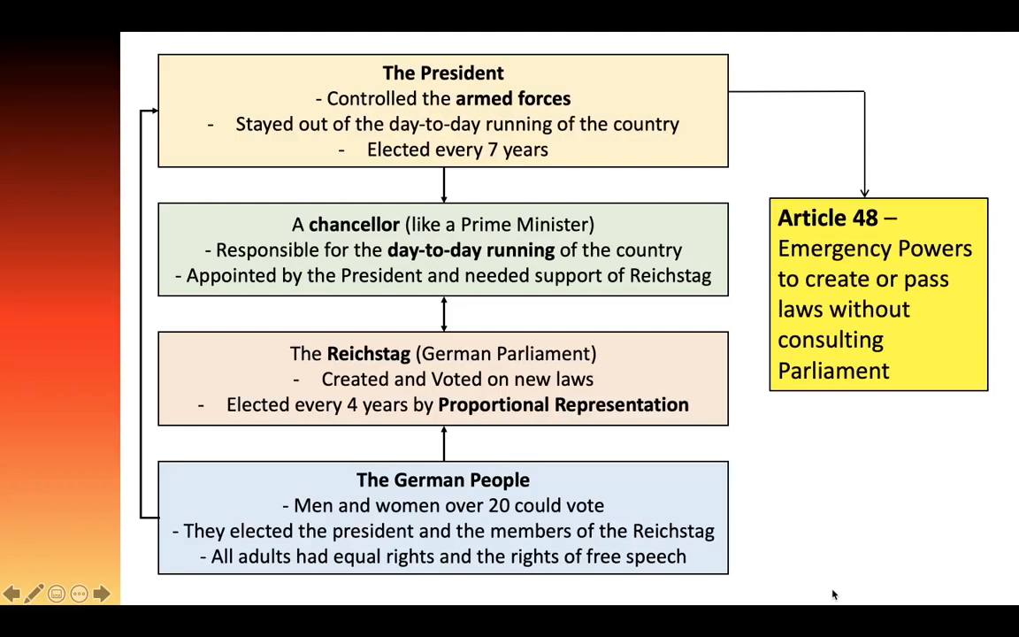
{"action": "key", "text": "Escape"}
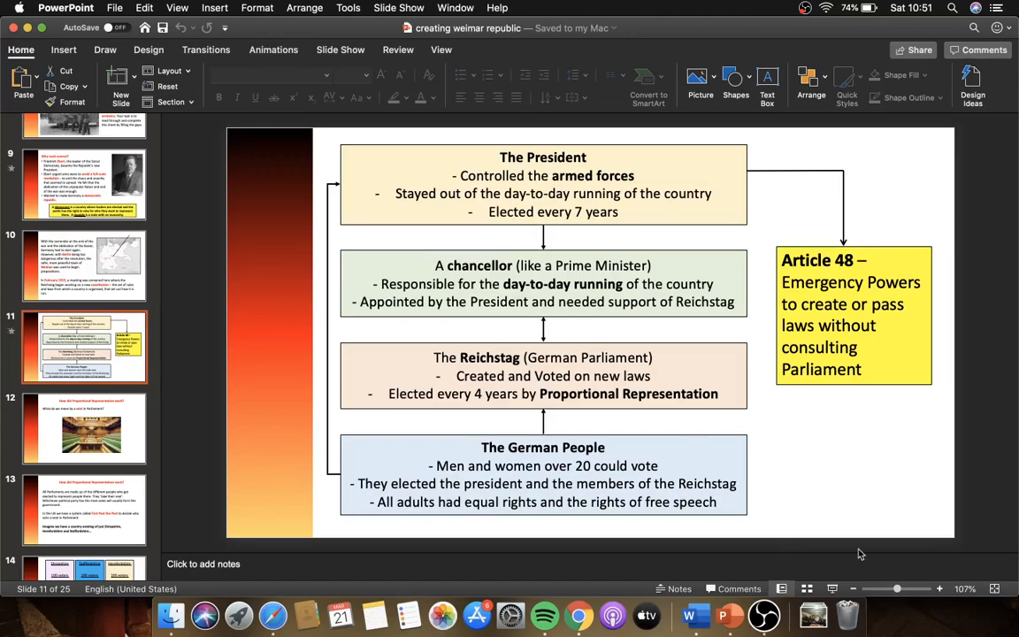
{"action": "left_click", "coordinate": [764, 614]}
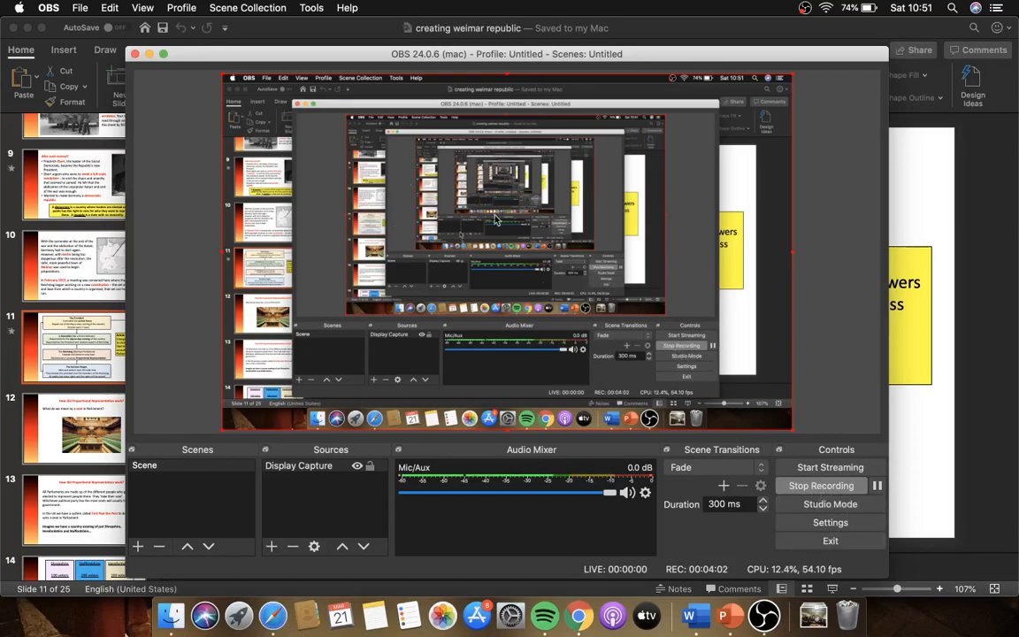
Step: Show the Videos folder with the saved recordings in Finder, and return to OBS
{"action": "left_click", "coordinate": [170, 615]}
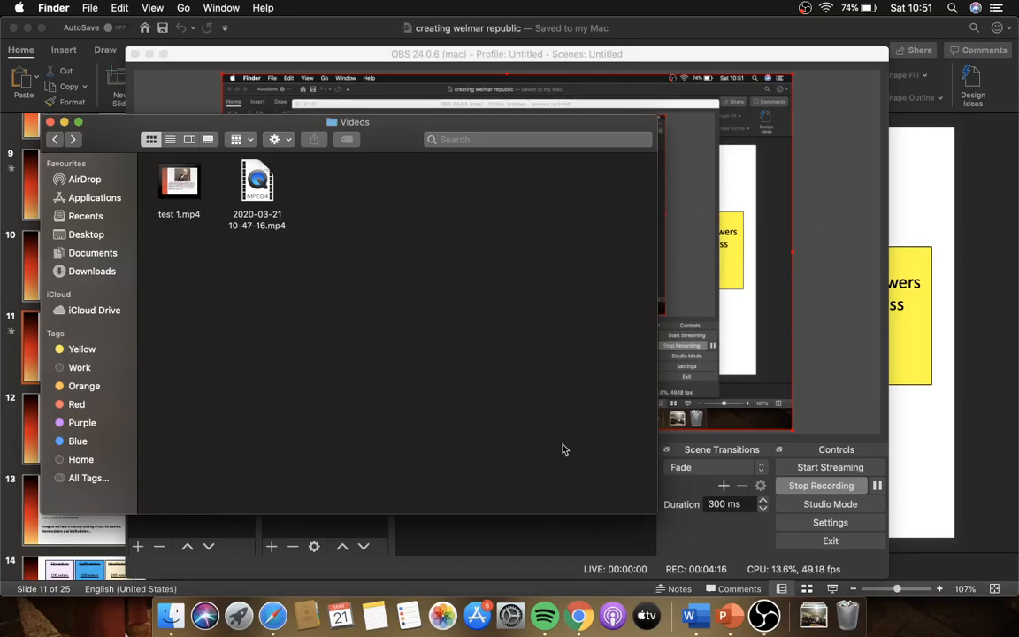
{"action": "left_click", "coordinate": [778, 347]}
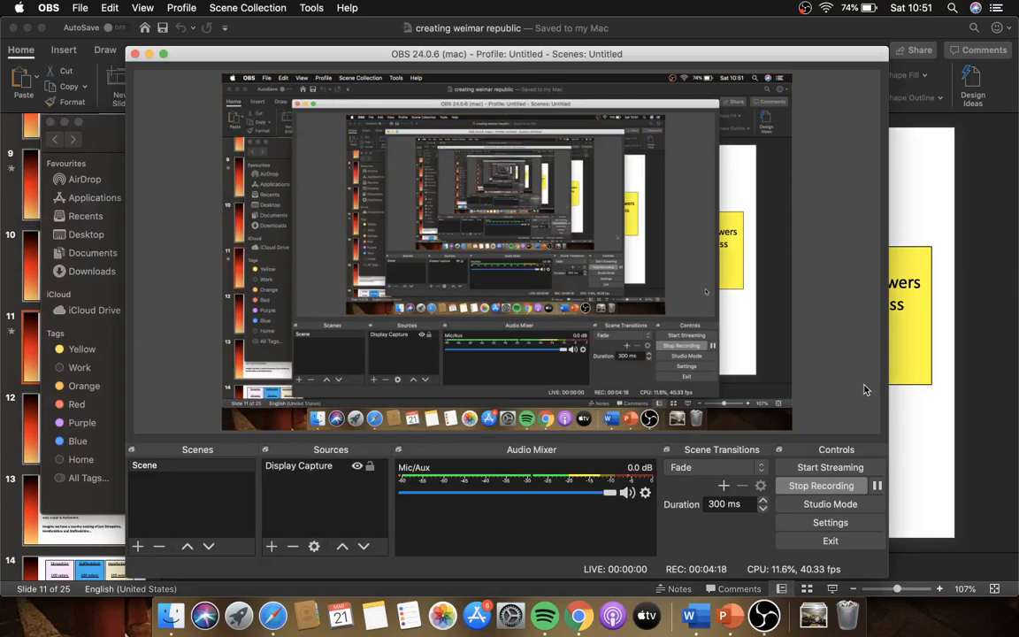
Step: Switch to YouTube in Chrome, enter YouTube Studio and create a channel under the account's prefilled name, dismissing the introductory pop-ups
{"action": "left_click", "coordinate": [579, 619]}
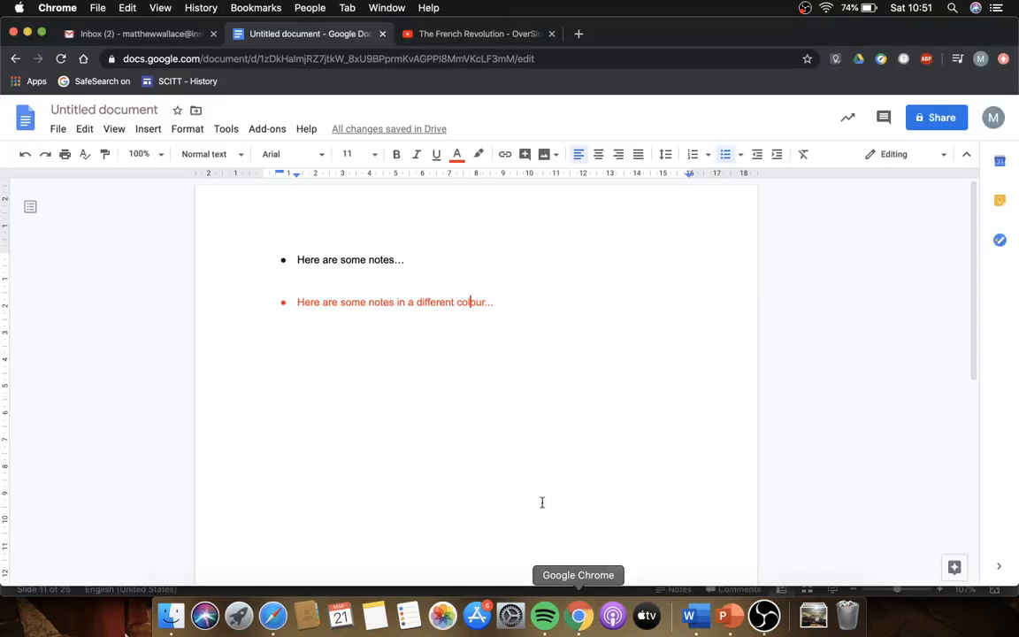
{"action": "left_click", "coordinate": [500, 36]}
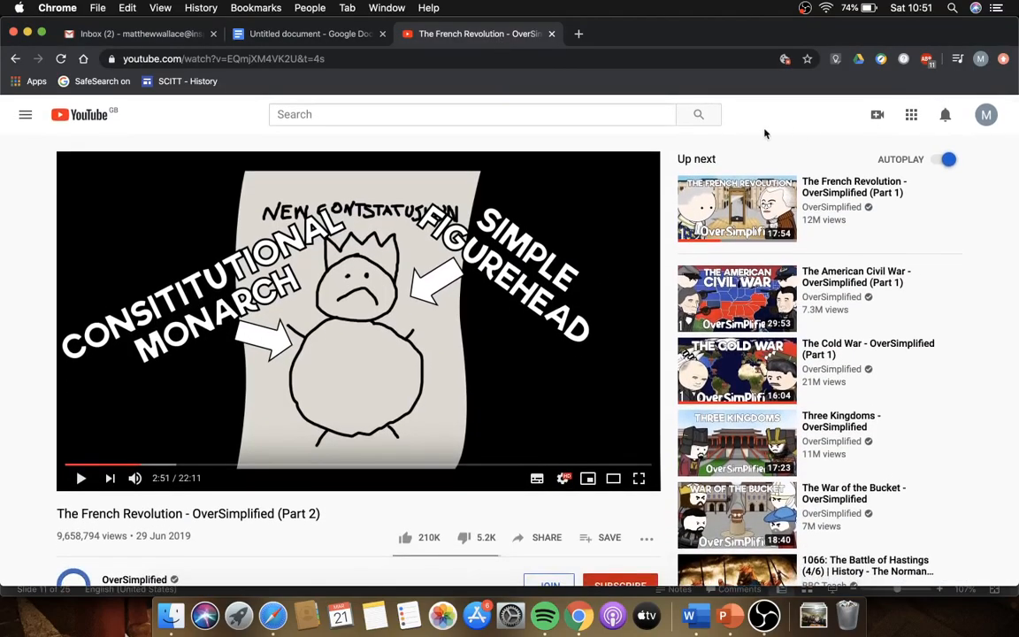
{"action": "left_click", "coordinate": [987, 116]}
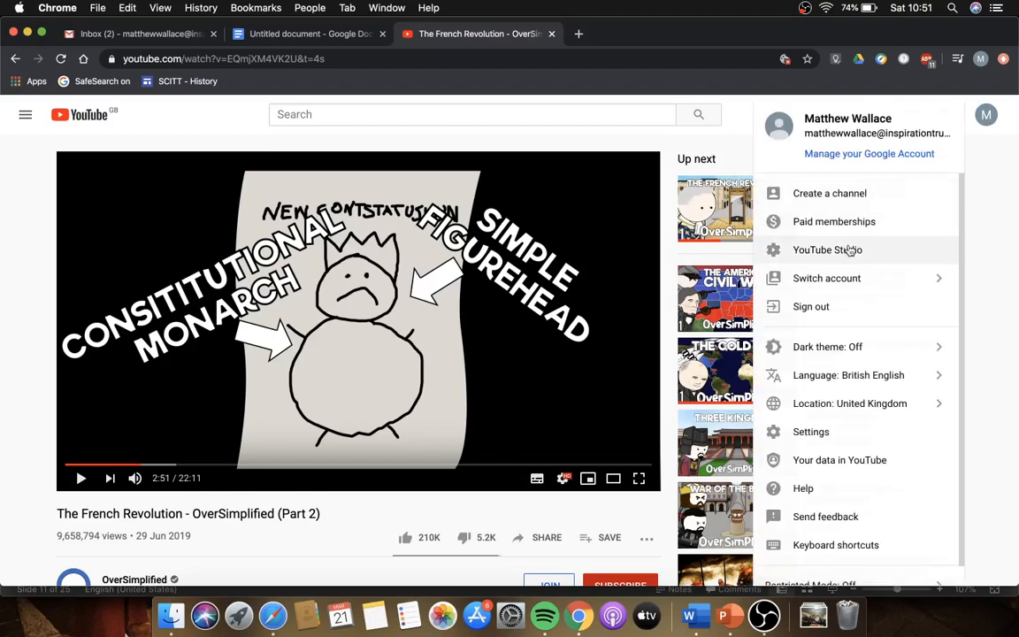
{"action": "left_click", "coordinate": [816, 253]}
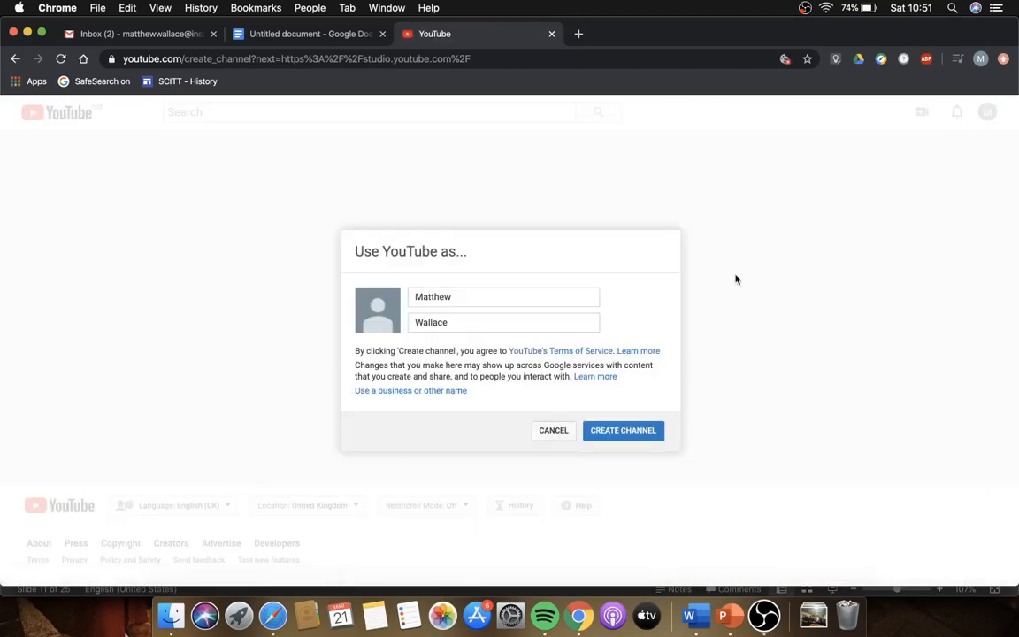
{"action": "left_click", "coordinate": [605, 431]}
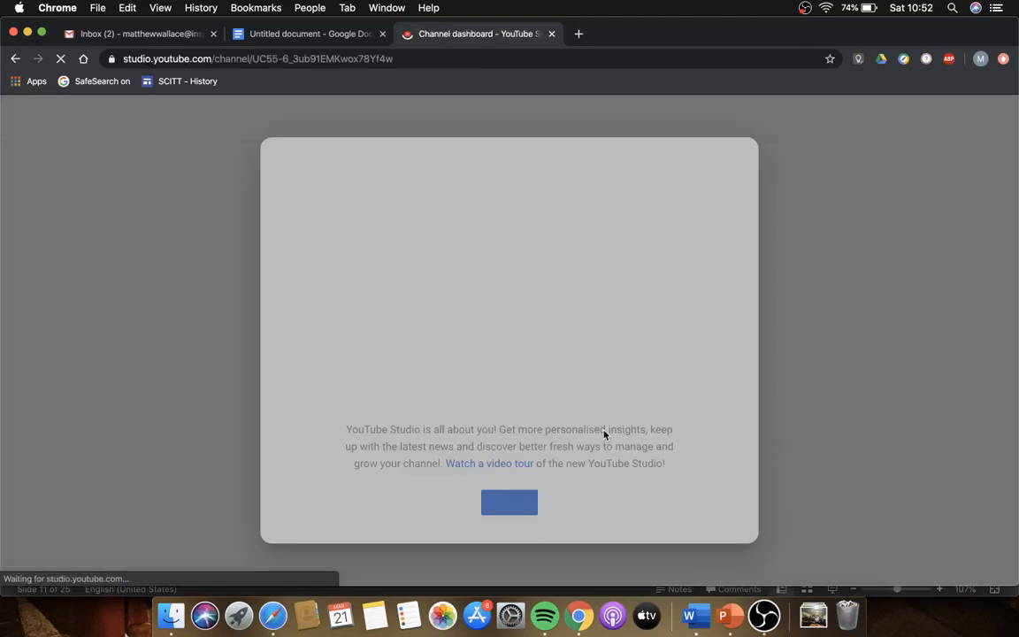
{"action": "left_click", "coordinate": [509, 505]}
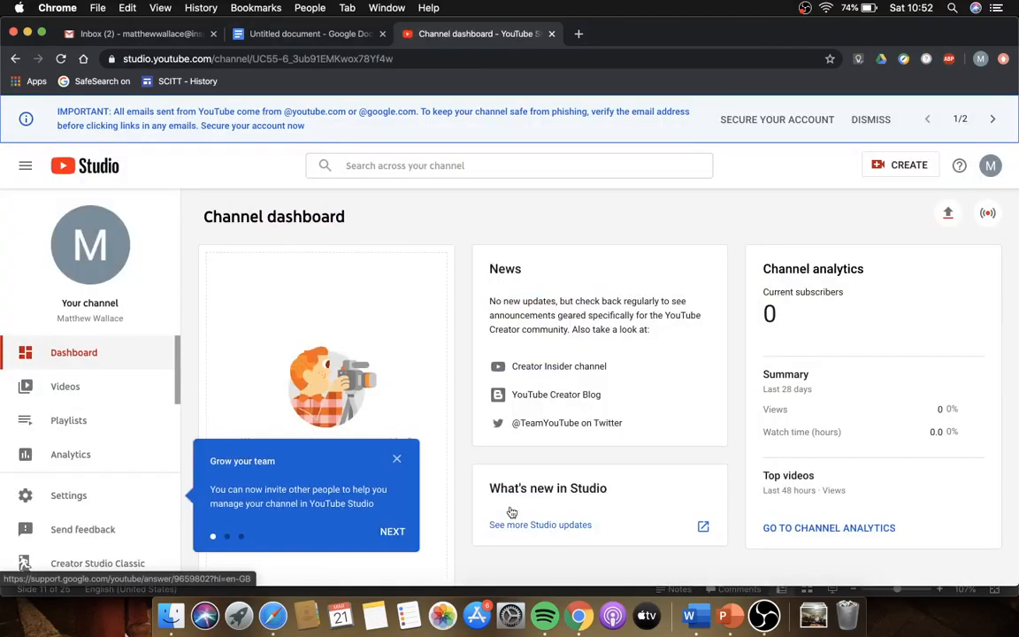
{"action": "left_click", "coordinate": [396, 458]}
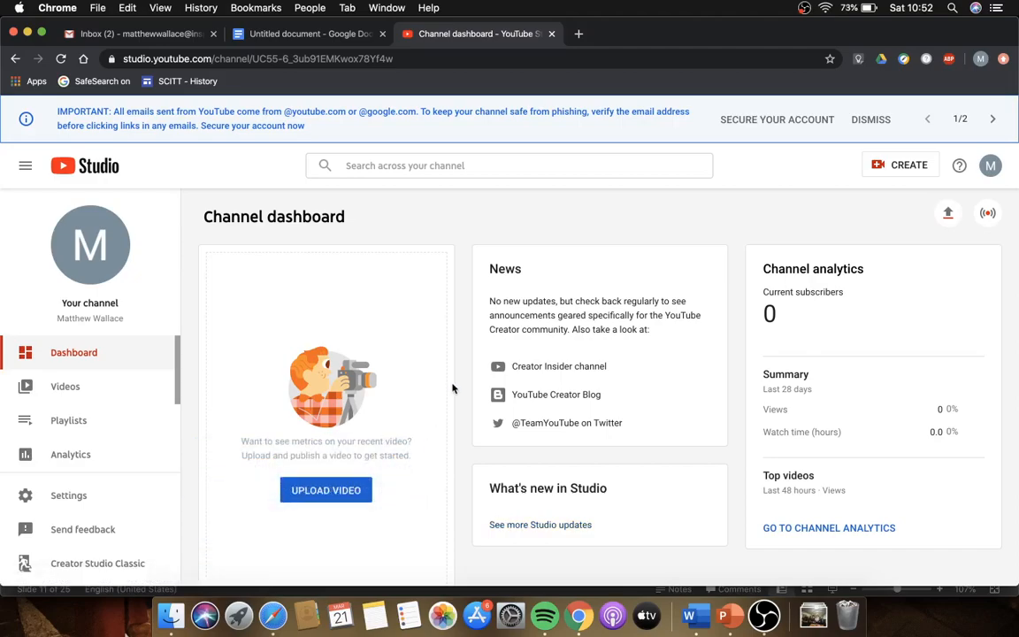
Step: Start a video upload on the channel dashboard and add test 1.mp4 from the Videos folder
{"action": "scroll", "coordinate": [453, 388], "scroll_direction": "down", "scroll_amount": 2}
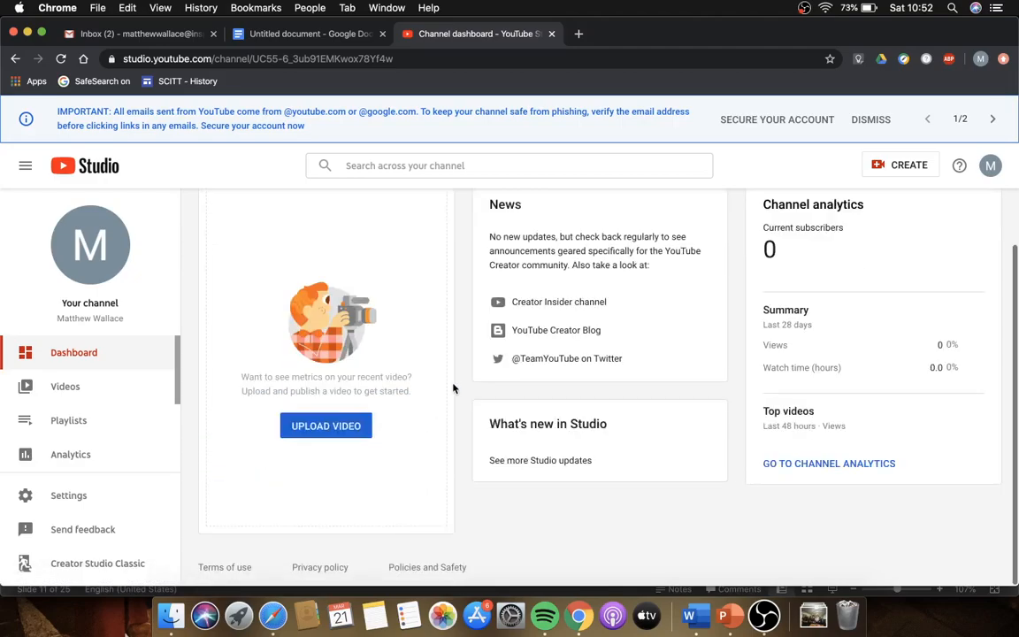
{"action": "left_click", "coordinate": [304, 432]}
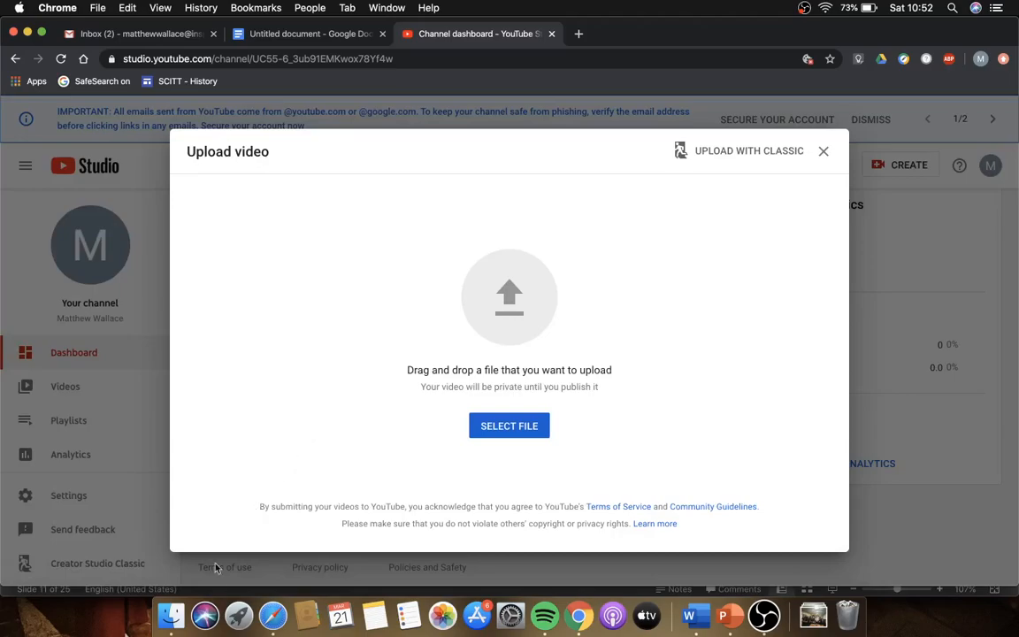
{"action": "left_click", "coordinate": [171, 617]}
{"action": "left_click_drag", "start_coordinate": [172, 182], "coordinate": [750, 342]}
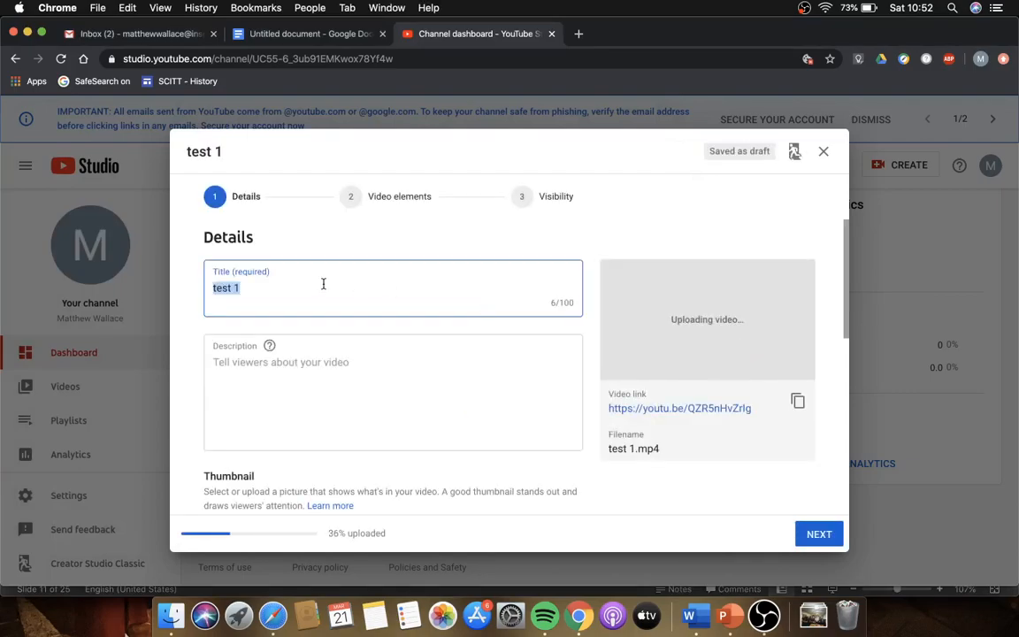
Step: Title the uploaded video "Screen Recording Test" and enter "test" as its description
{"action": "type", "text": "Scre"}
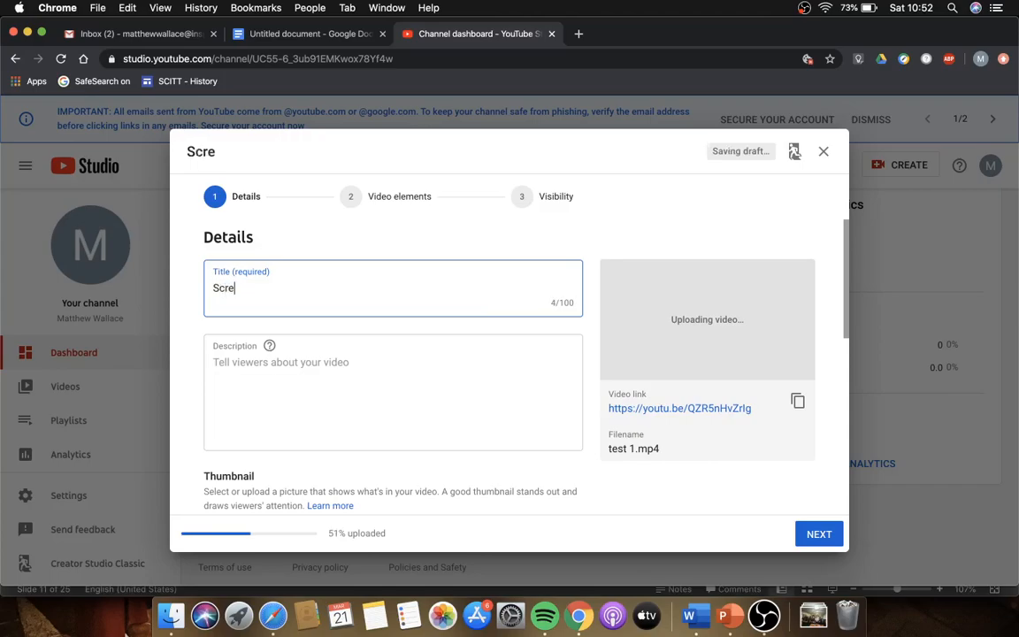
{"action": "type", "text": "en Recording Test"}
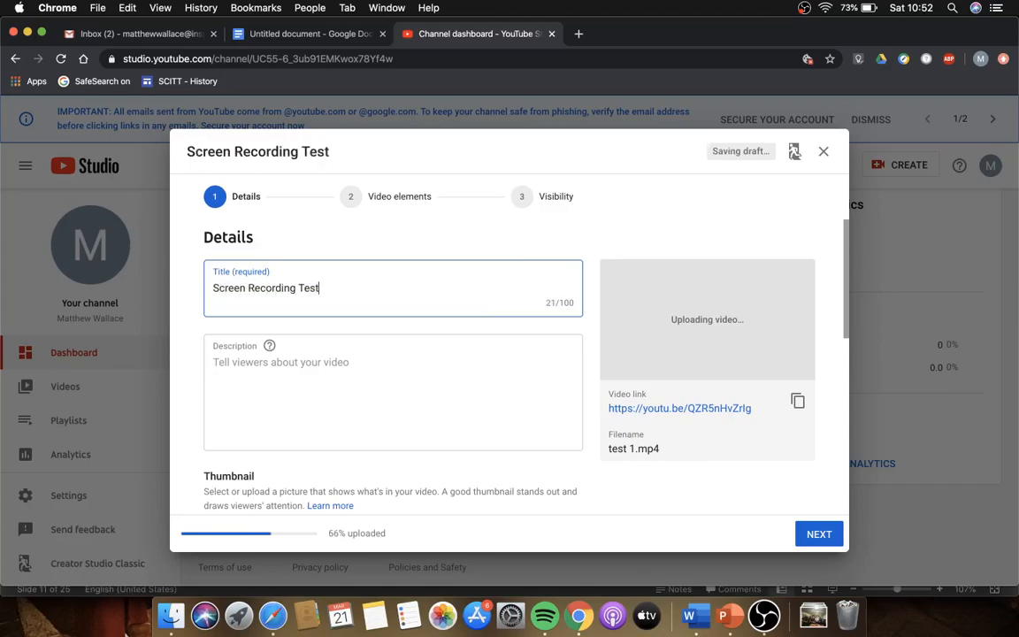
{"action": "left_click", "coordinate": [371, 398]}
{"action": "type", "text": "test"}
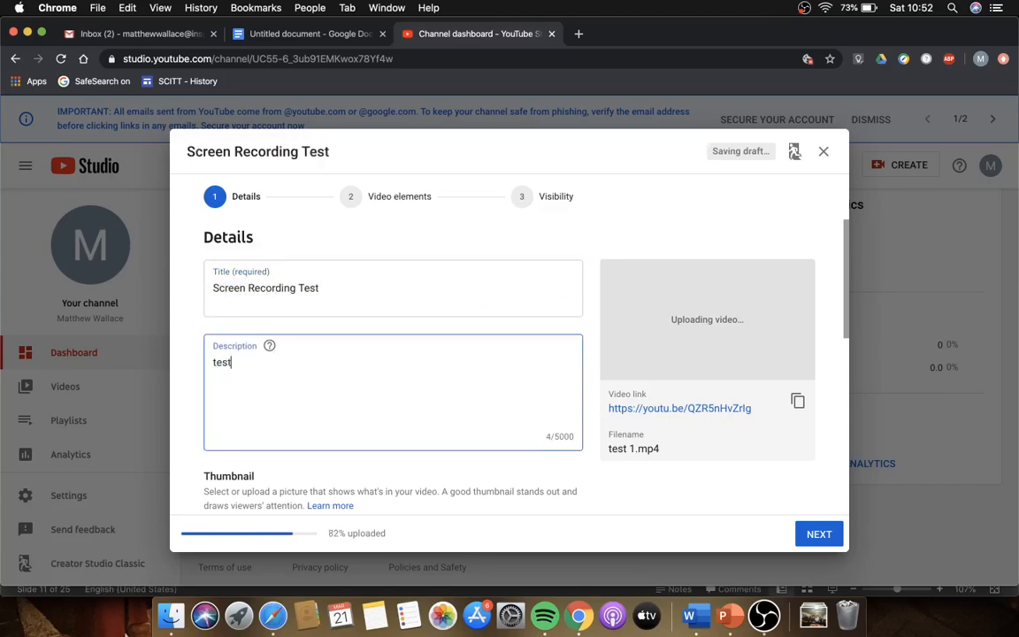
Step: Mark the video's audience as Made for Kids and review the remaining upload details
{"action": "scroll", "coordinate": [495, 396], "scroll_direction": "down", "scroll_amount": 2}
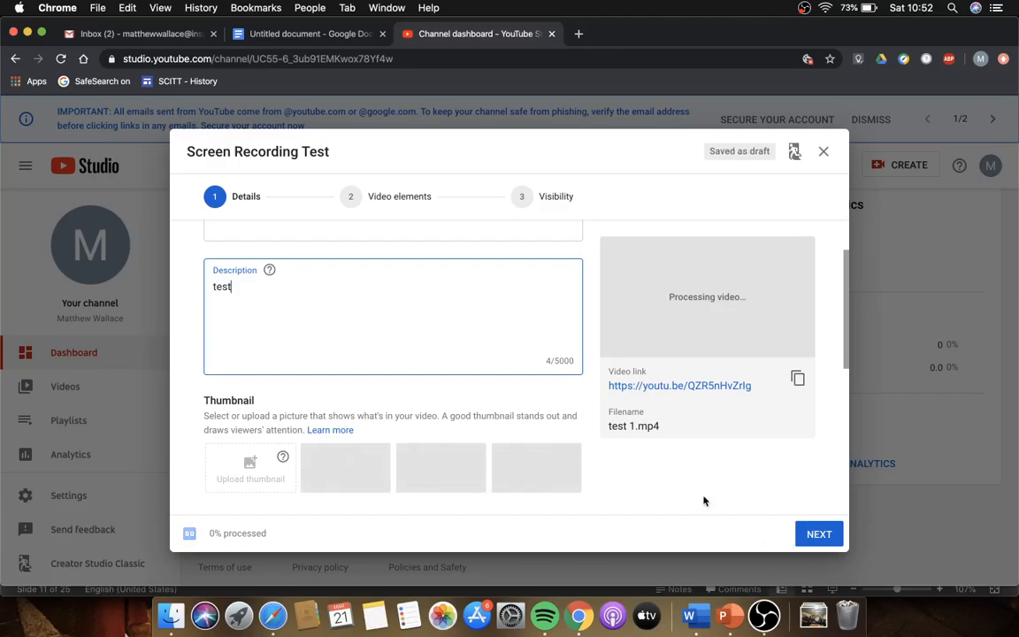
{"action": "scroll", "coordinate": [703, 500], "scroll_direction": "up", "scroll_amount": 2}
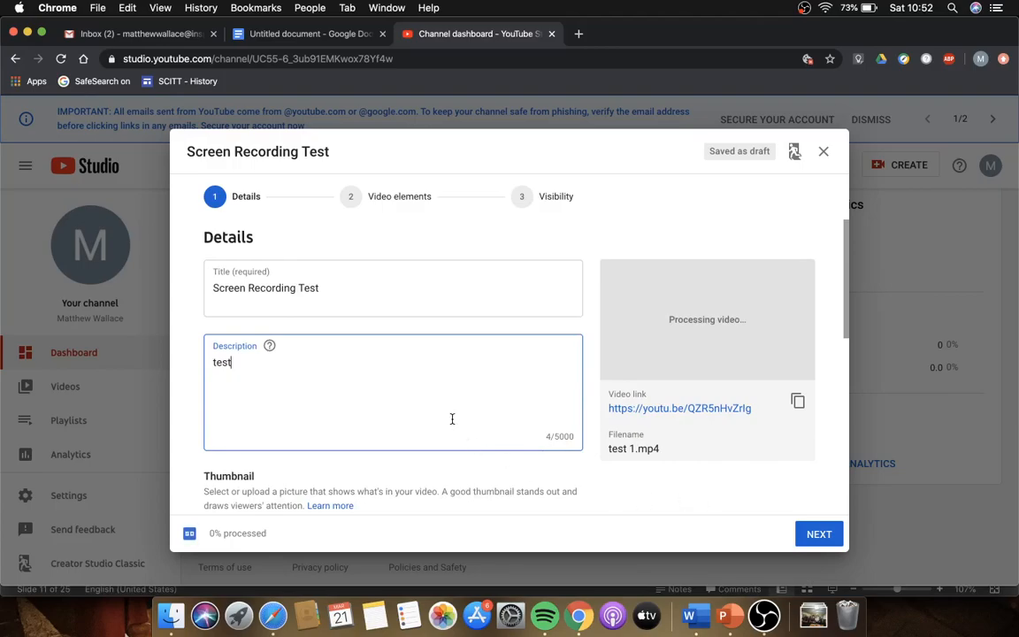
{"action": "scroll", "coordinate": [452, 418], "scroll_direction": "down", "scroll_amount": 5}
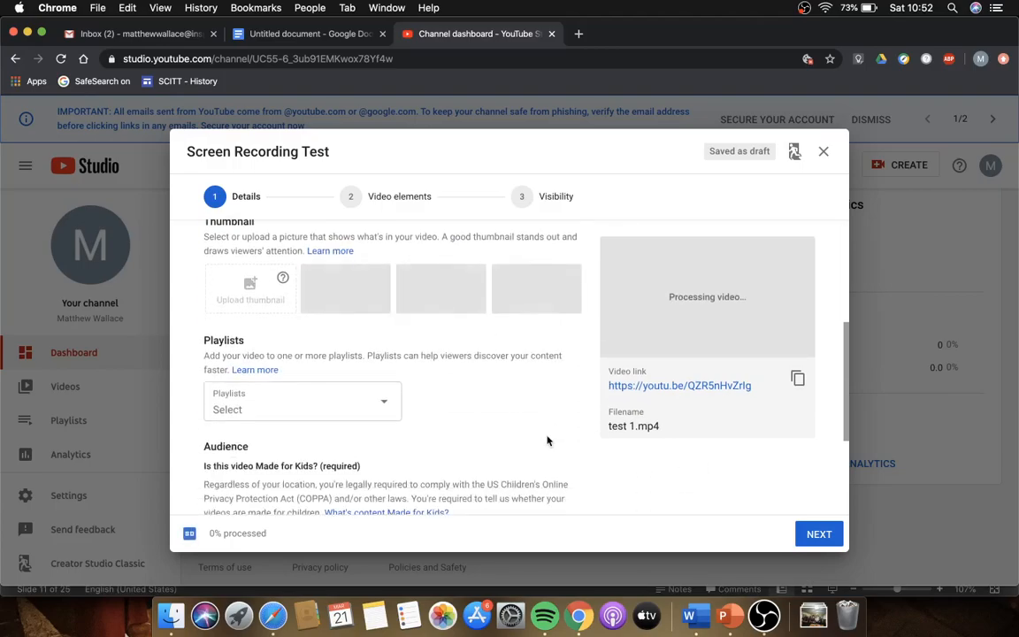
{"action": "scroll", "coordinate": [548, 440], "scroll_direction": "down", "scroll_amount": 3}
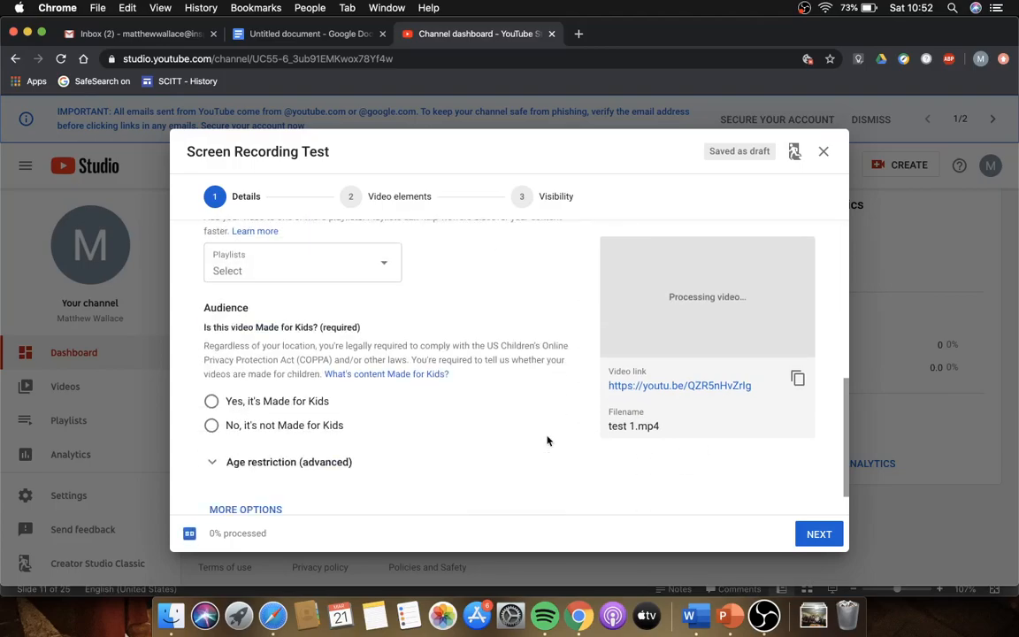
{"action": "left_click", "coordinate": [212, 384]}
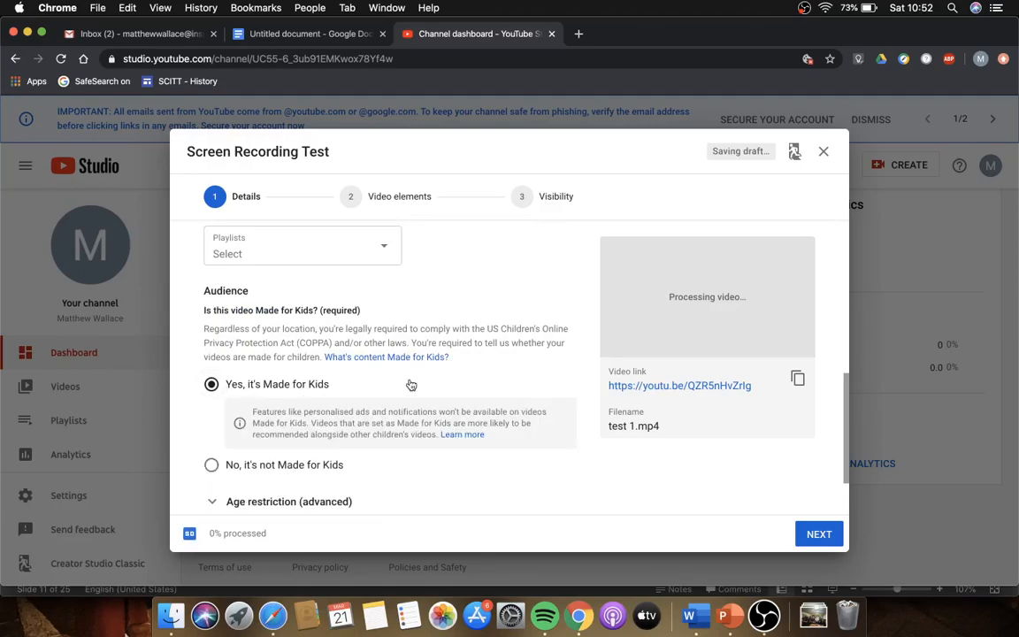
{"action": "scroll", "coordinate": [494, 386], "scroll_direction": "down", "scroll_amount": 2}
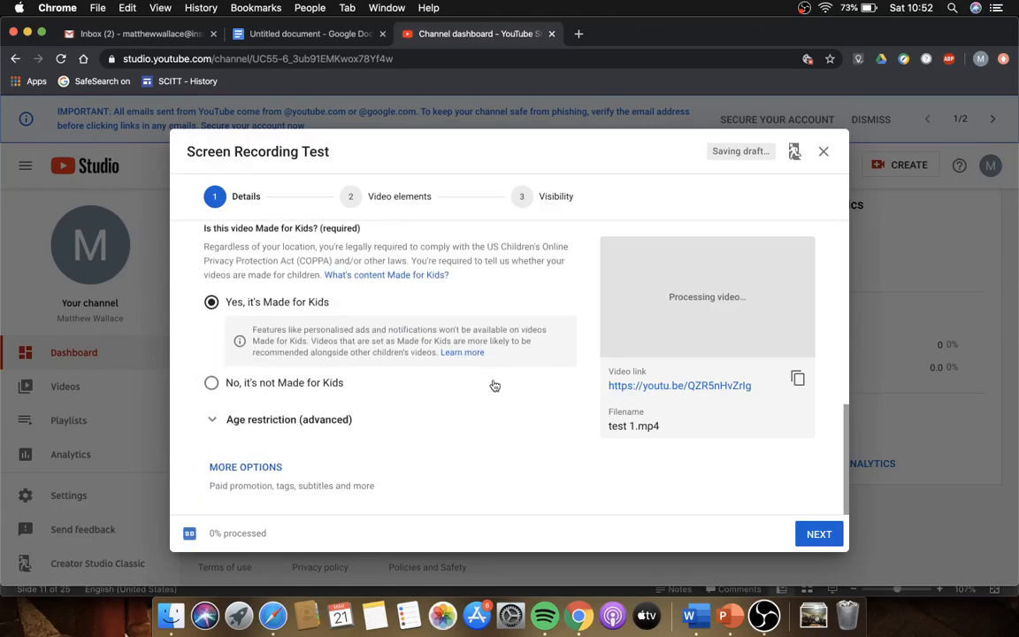
{"action": "scroll", "coordinate": [495, 385], "scroll_direction": "up", "scroll_amount": 3}
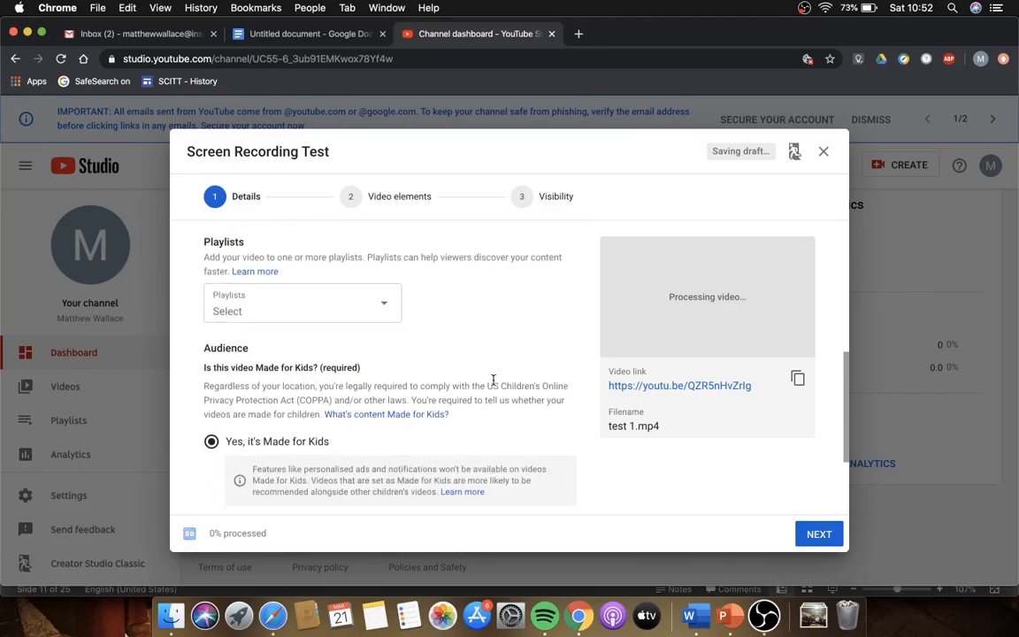
{"action": "scroll", "coordinate": [513, 349], "scroll_direction": "up", "scroll_amount": 5}
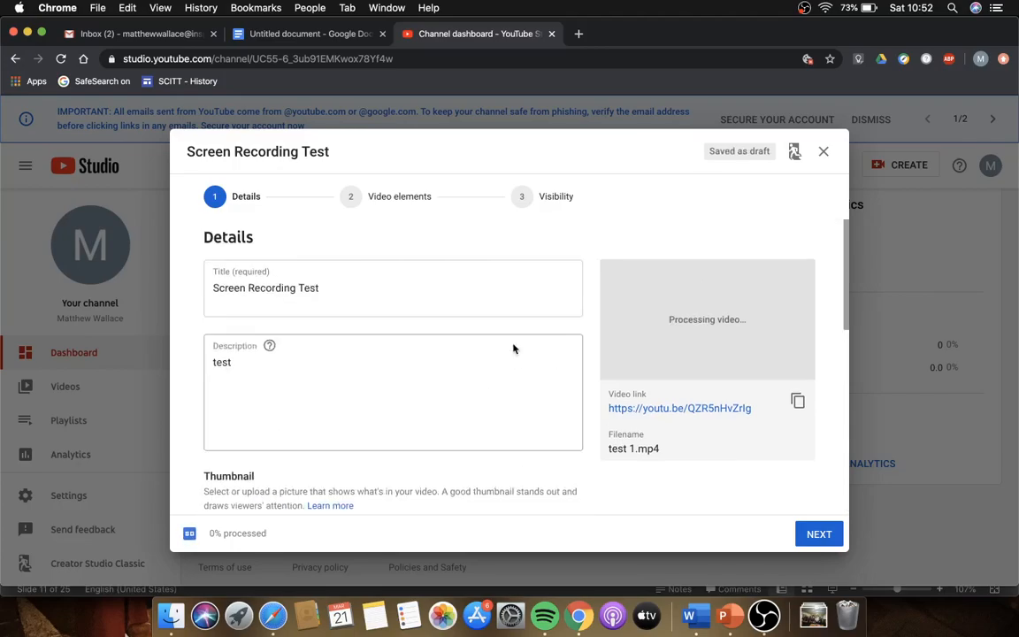
{"action": "scroll", "coordinate": [513, 349], "scroll_direction": "down", "scroll_amount": 6}
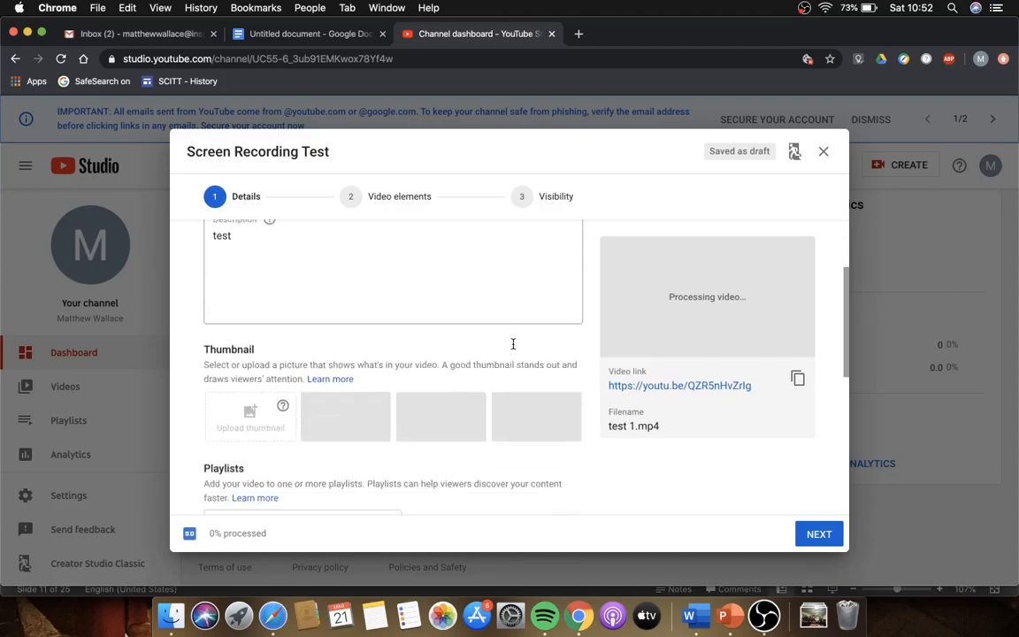
Step: Proceed without adding video elements, set the video's visibility to Unlisted and save it for publishing
{"action": "left_click", "coordinate": [817, 528]}
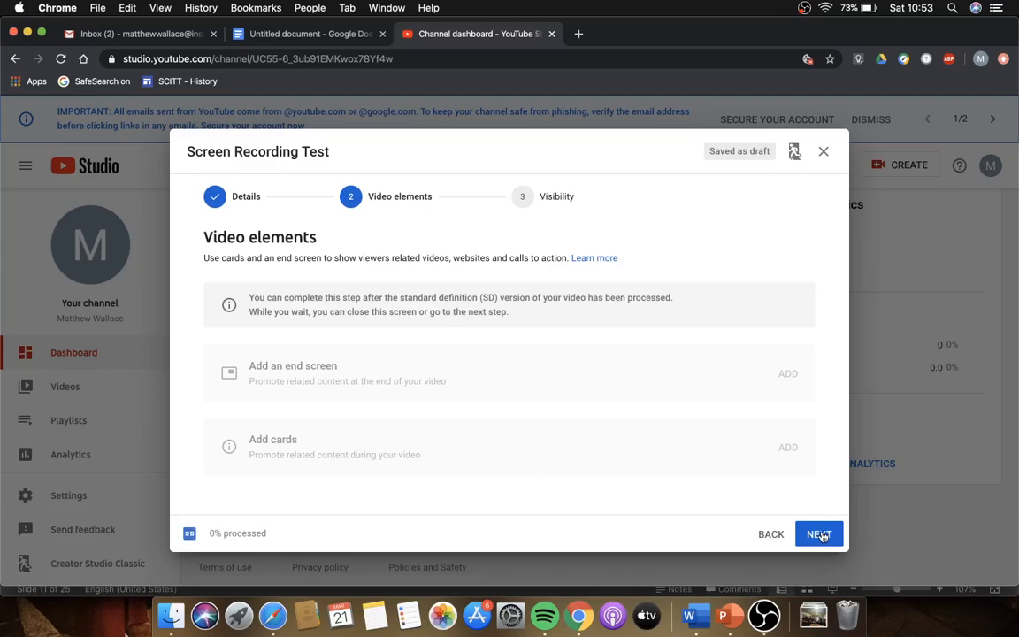
{"action": "left_click", "coordinate": [819, 534]}
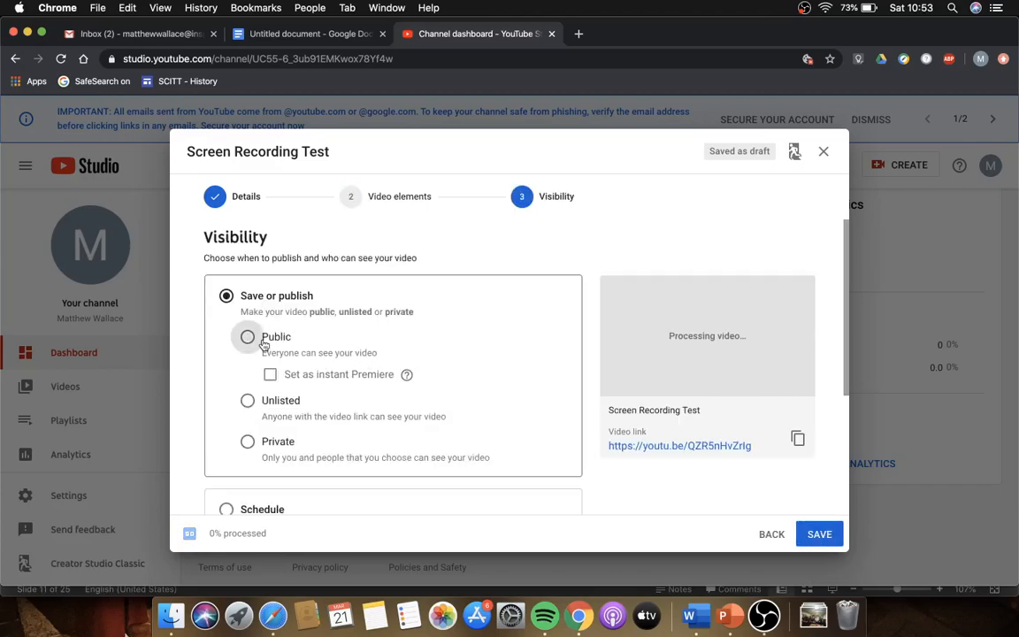
{"action": "left_click", "coordinate": [248, 399]}
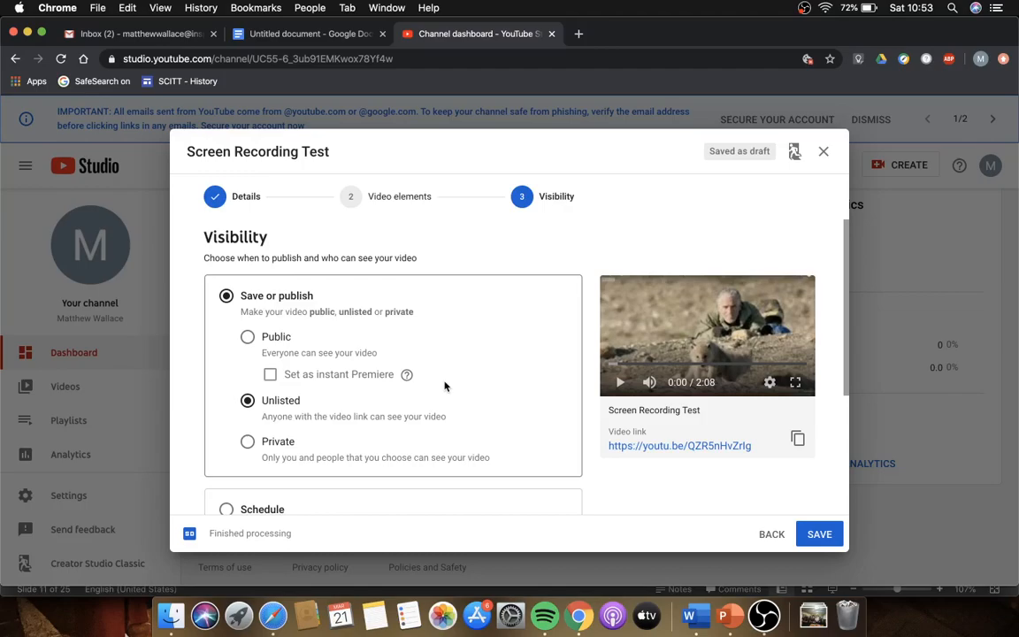
{"action": "scroll", "coordinate": [445, 386], "scroll_direction": "down", "scroll_amount": 5}
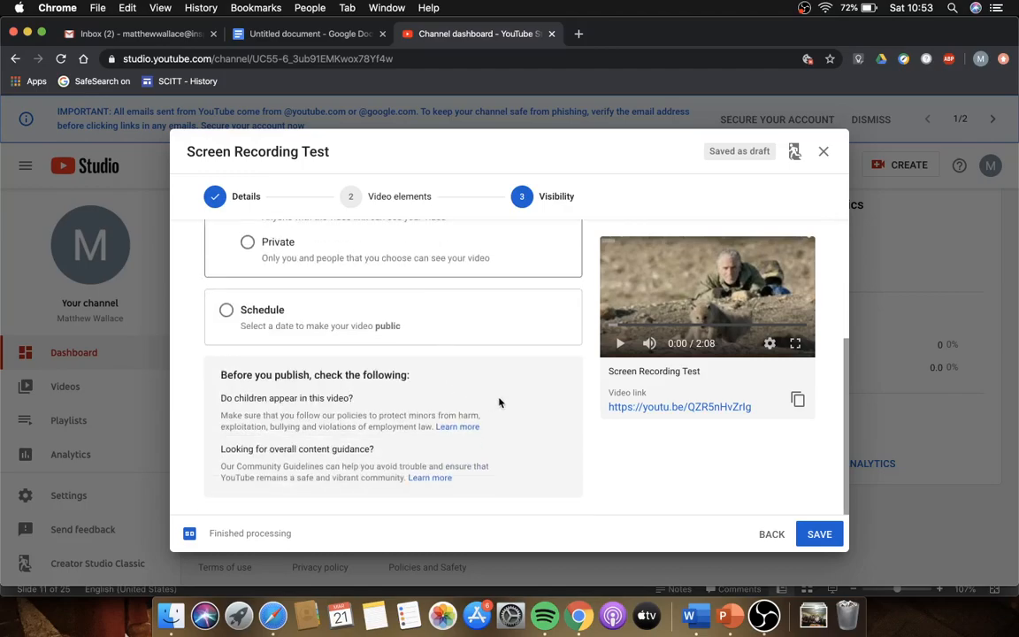
{"action": "scroll", "coordinate": [569, 402], "scroll_direction": "up", "scroll_amount": 2}
{"action": "scroll", "coordinate": [568, 403], "scroll_direction": "down", "scroll_amount": 1}
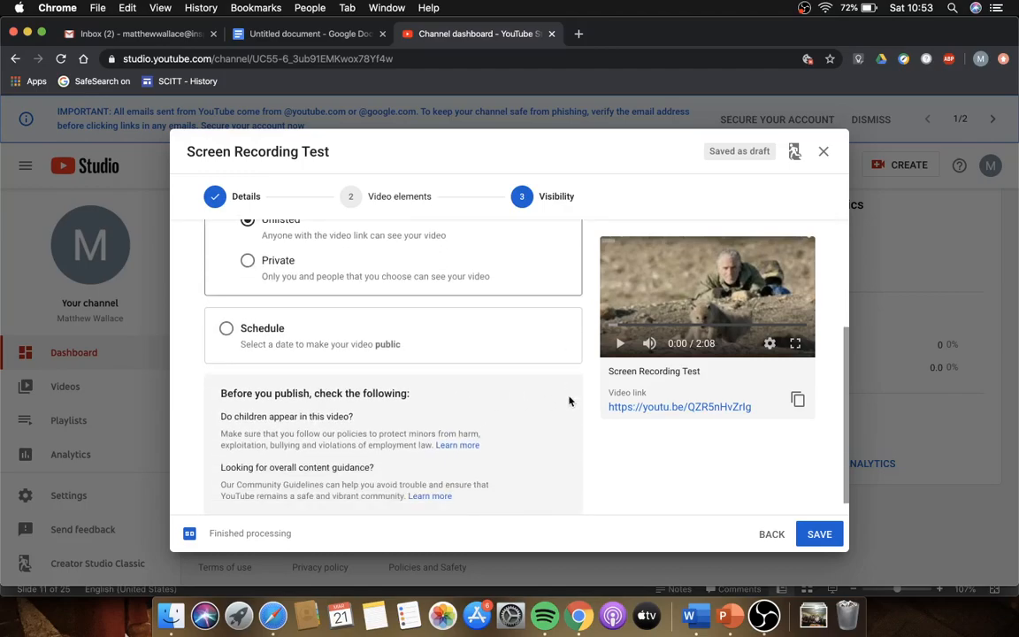
{"action": "scroll", "coordinate": [569, 402], "scroll_direction": "down", "scroll_amount": 1}
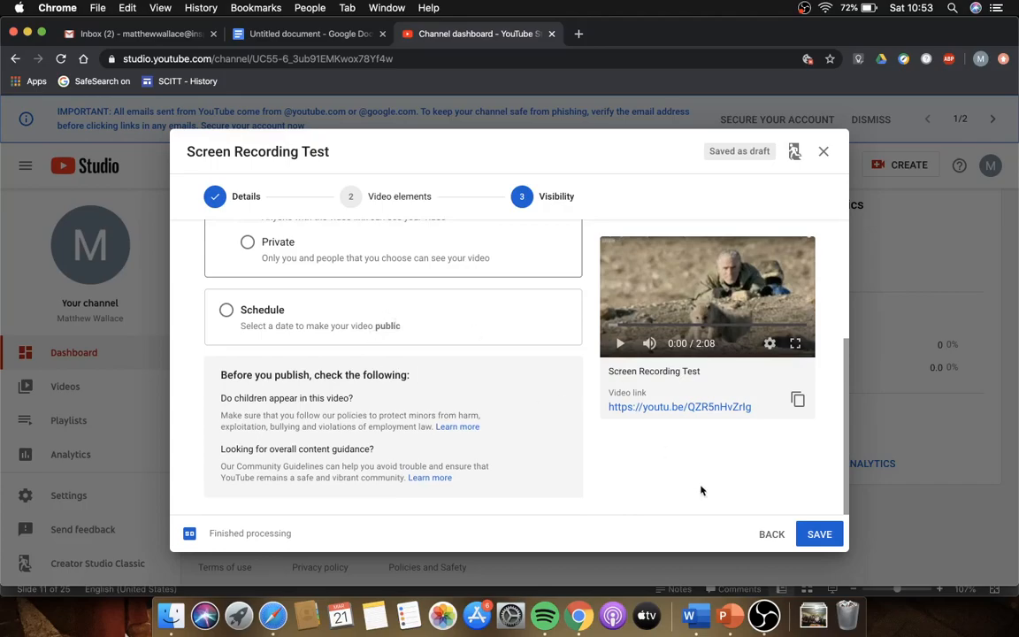
{"action": "left_click", "coordinate": [819, 533]}
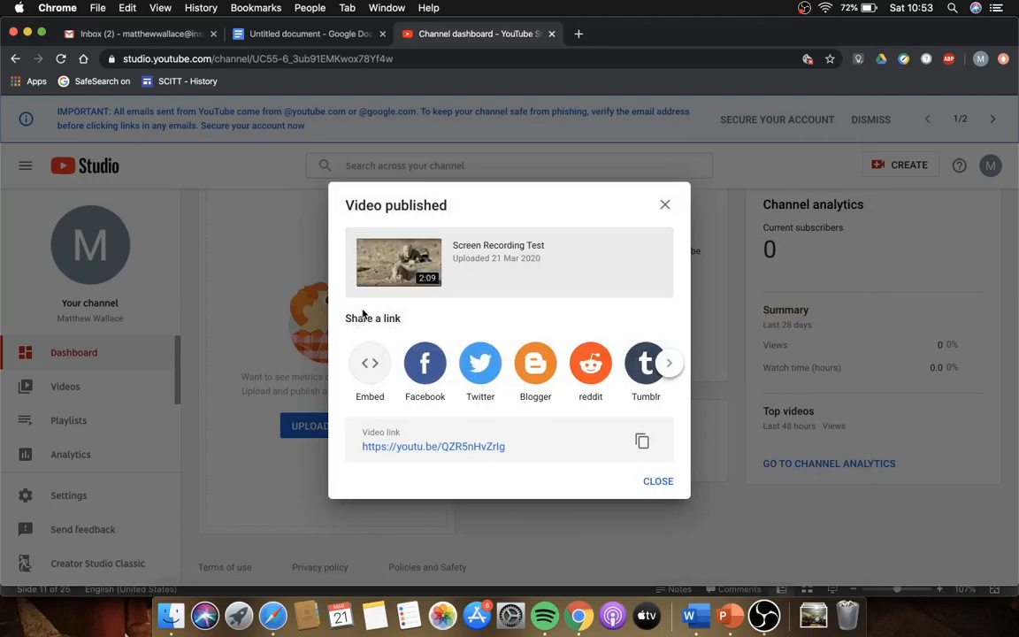
Step: Open the published video from its share link and select the page's web address
{"action": "left_click", "coordinate": [448, 451]}
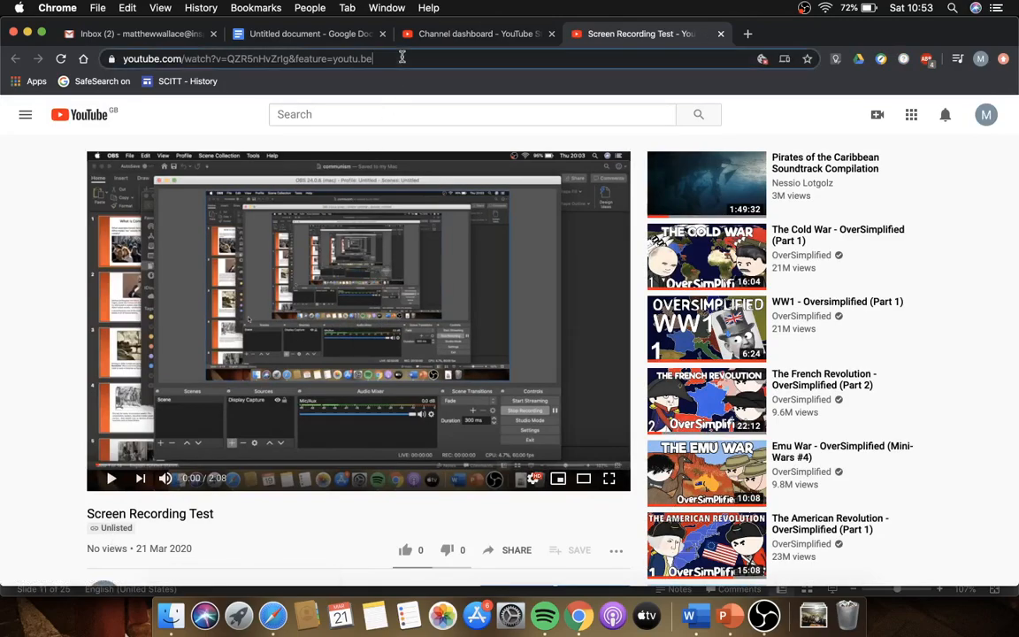
{"action": "left_click", "coordinate": [361, 53]}
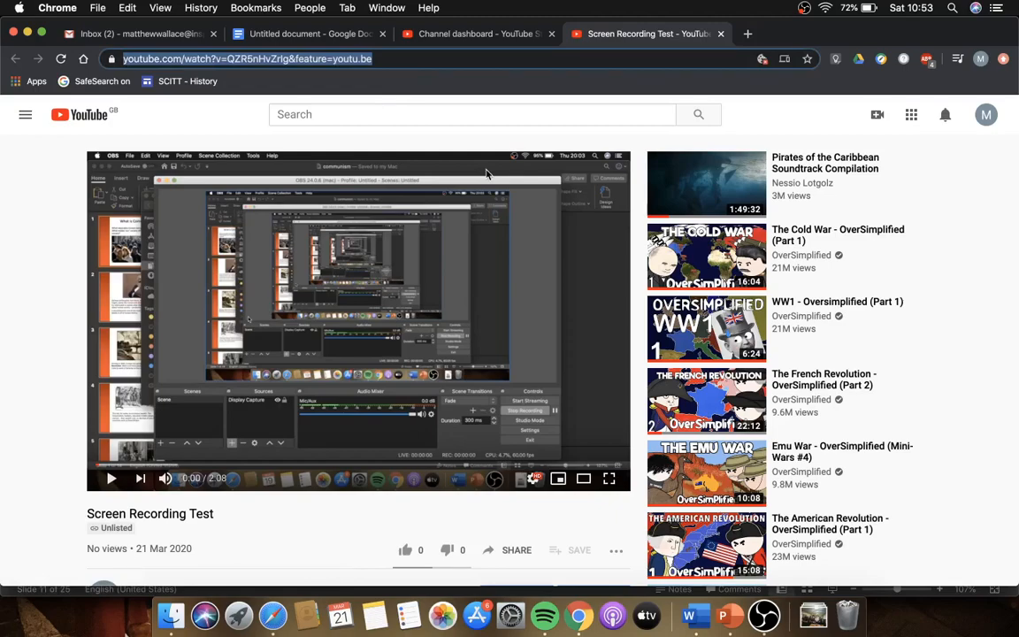
{"action": "scroll", "coordinate": [306, 469], "scroll_direction": "down", "scroll_amount": 5}
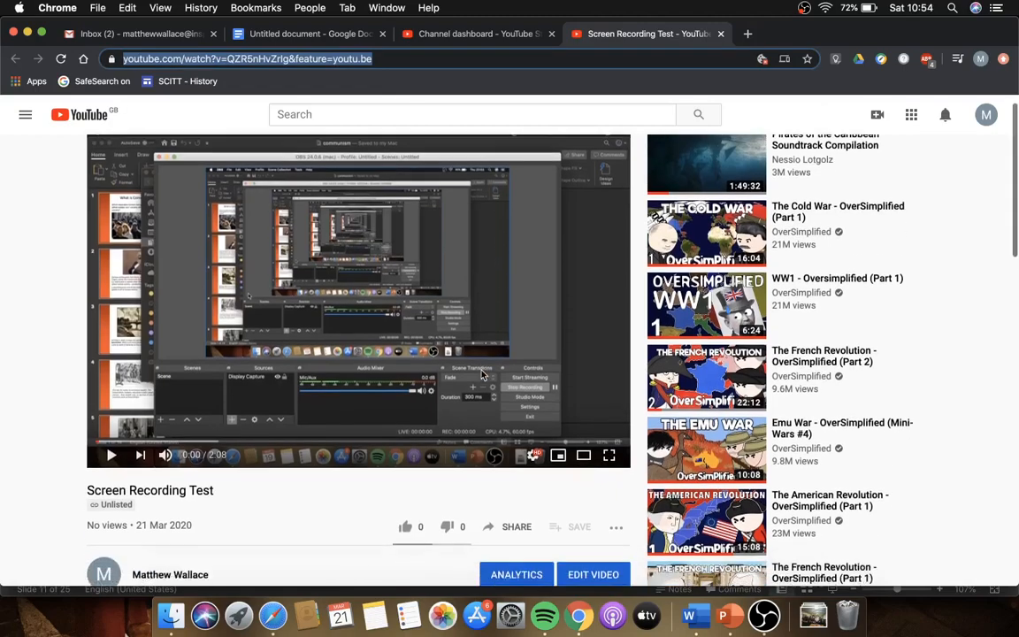
{"action": "scroll", "coordinate": [306, 470], "scroll_direction": "up", "scroll_amount": 5}
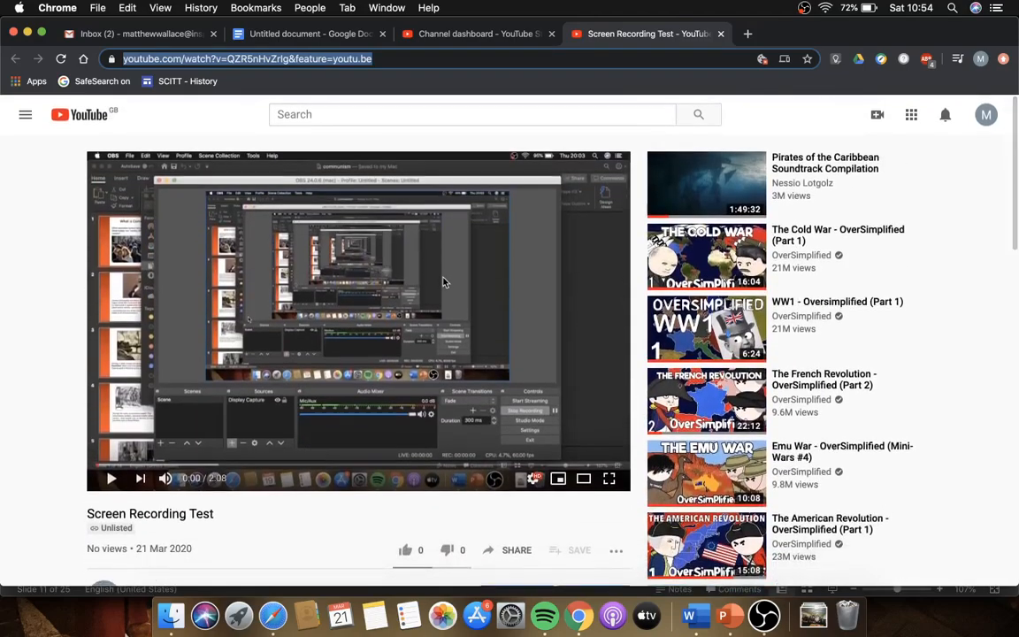
Step: Switch to Safari to look over the OBS Studio download options on obsproject.com, and switch to PowerPoint
{"action": "left_click", "coordinate": [272, 616]}
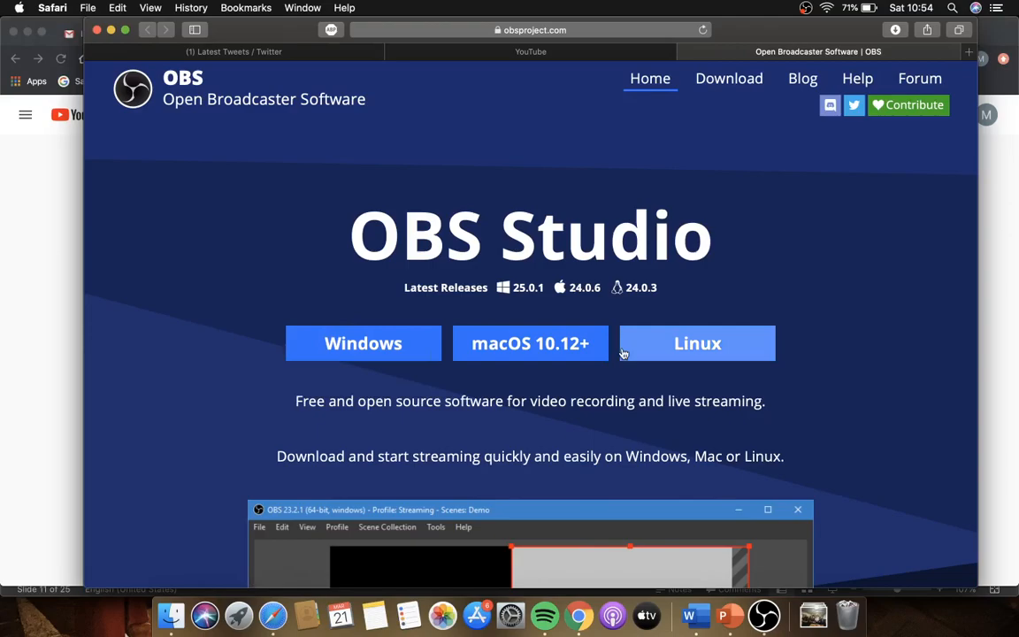
{"action": "scroll", "coordinate": [607, 352], "scroll_direction": "down", "scroll_amount": 3}
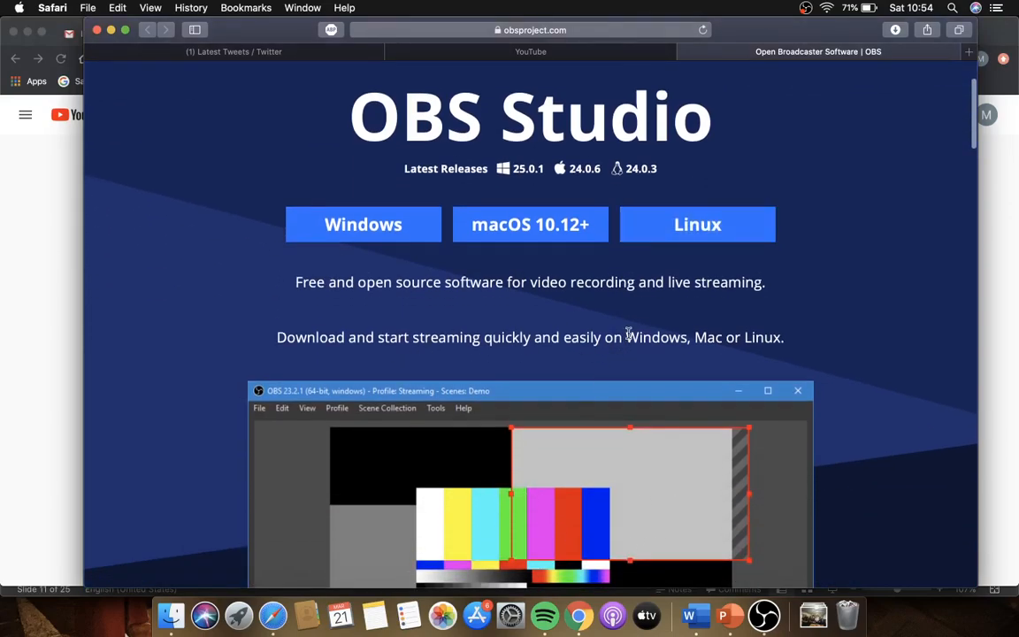
{"action": "scroll", "coordinate": [628, 334], "scroll_direction": "up", "scroll_amount": 3}
{"action": "scroll", "coordinate": [703, 400], "scroll_direction": "down", "scroll_amount": 4}
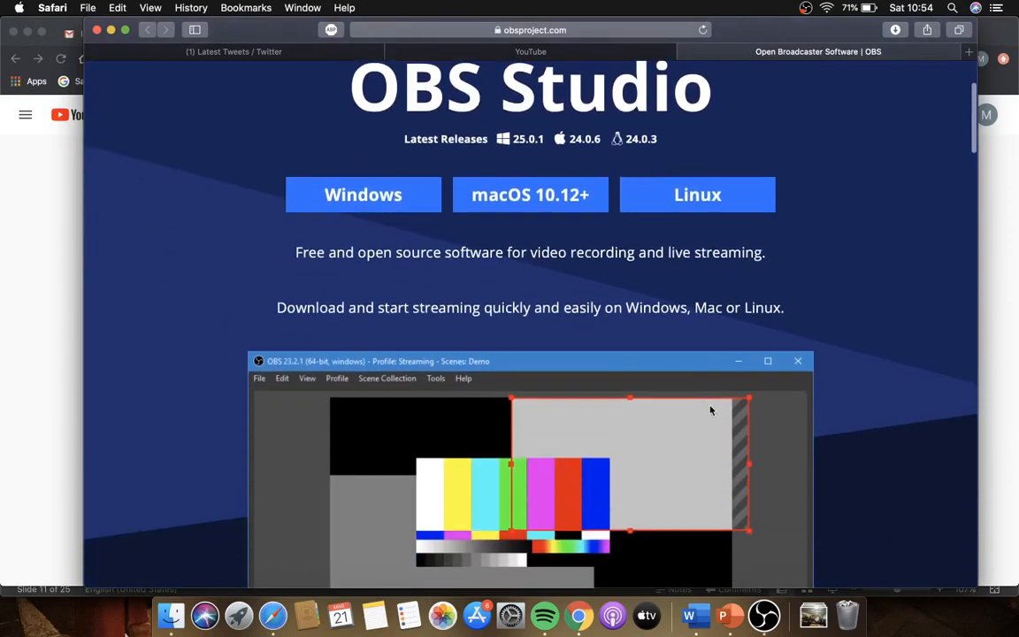
{"action": "left_click", "coordinate": [731, 625]}
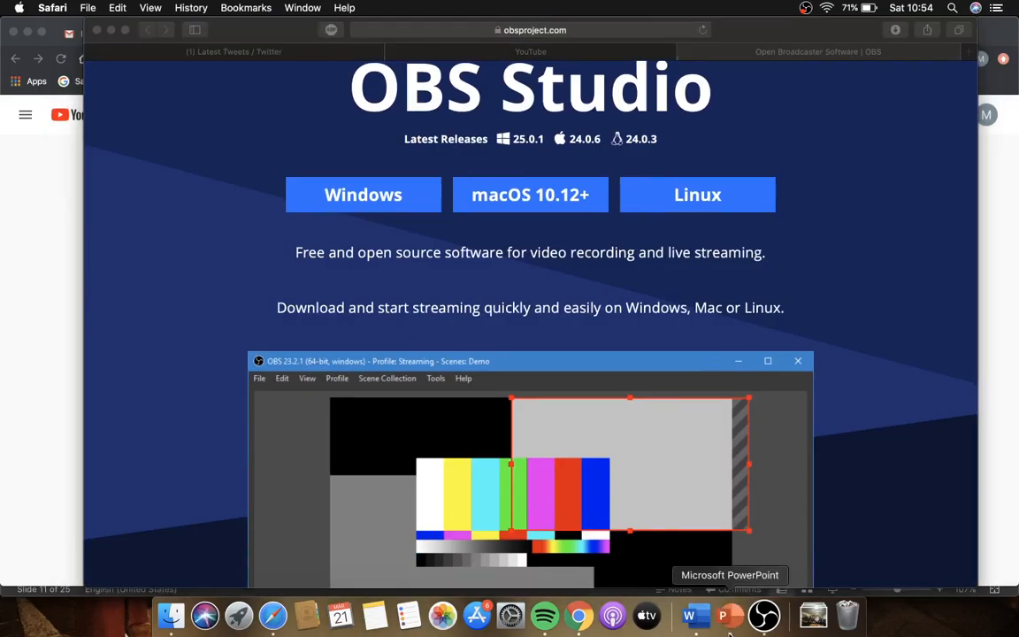